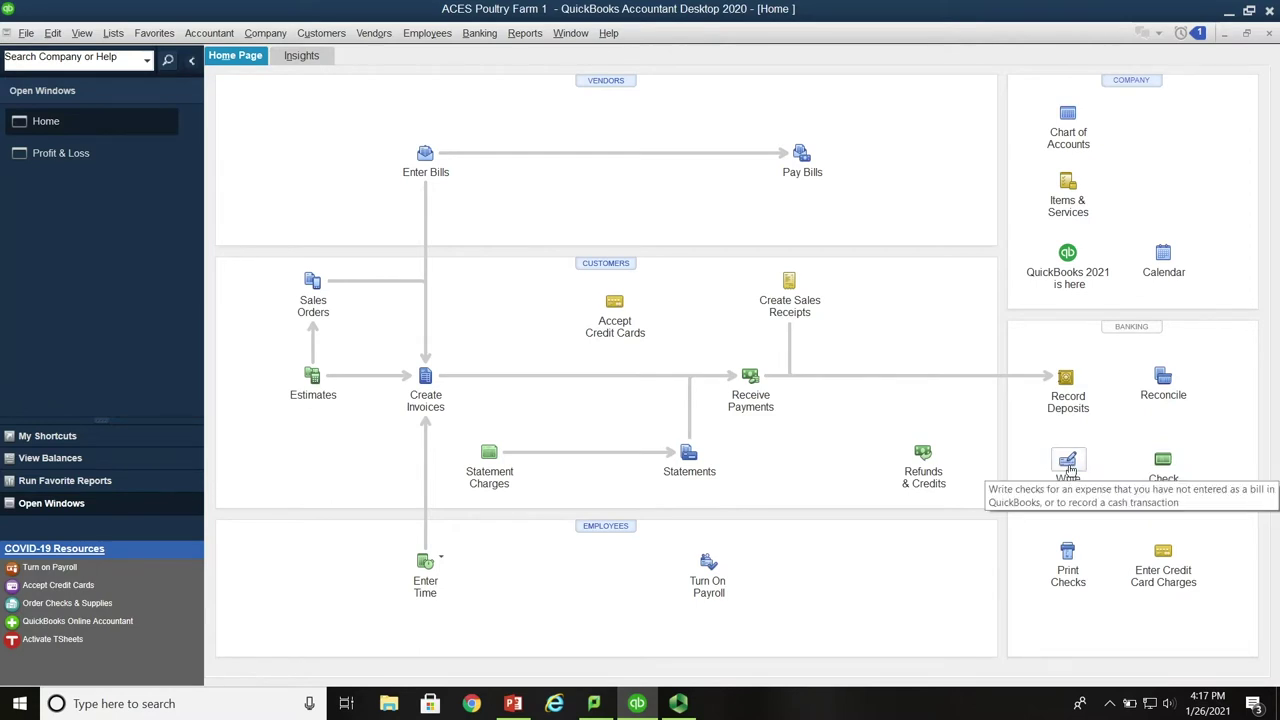
Start a new check from Local Bank Farm Checking and set its number to 2146.
{"action": "left_click", "coordinate": [1068, 462]}
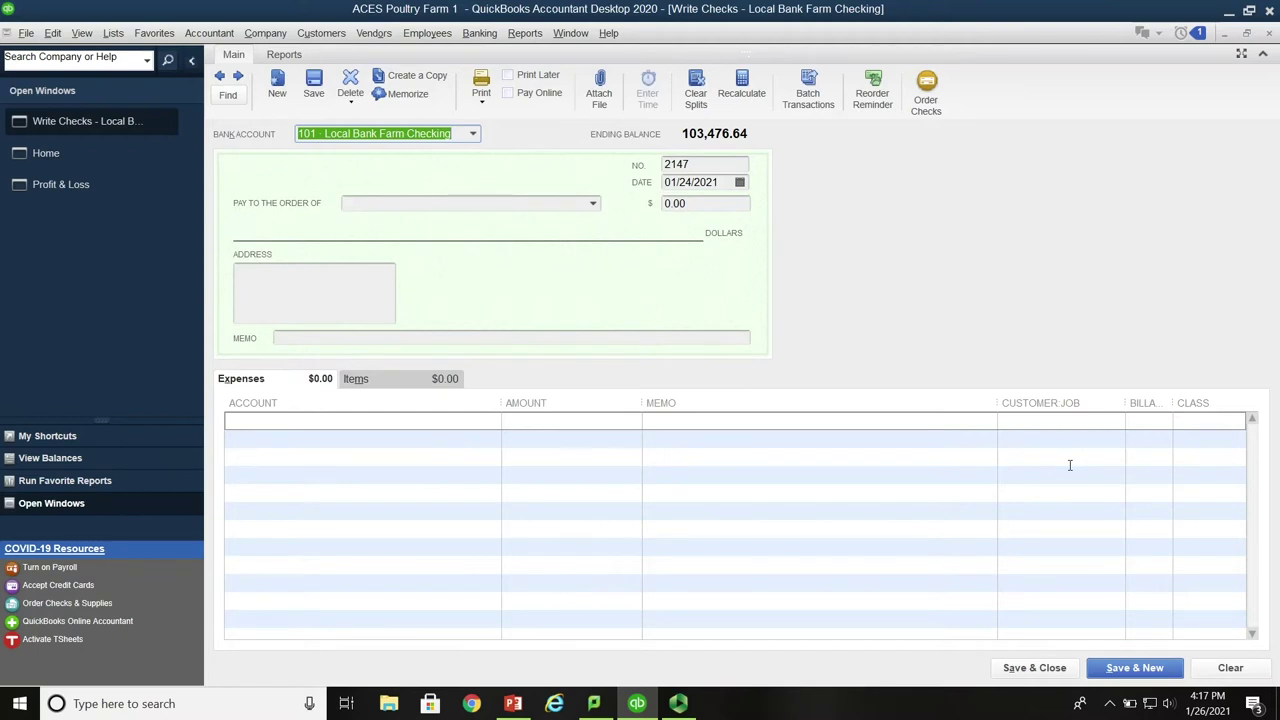
{"action": "left_click", "coordinate": [699, 164]}
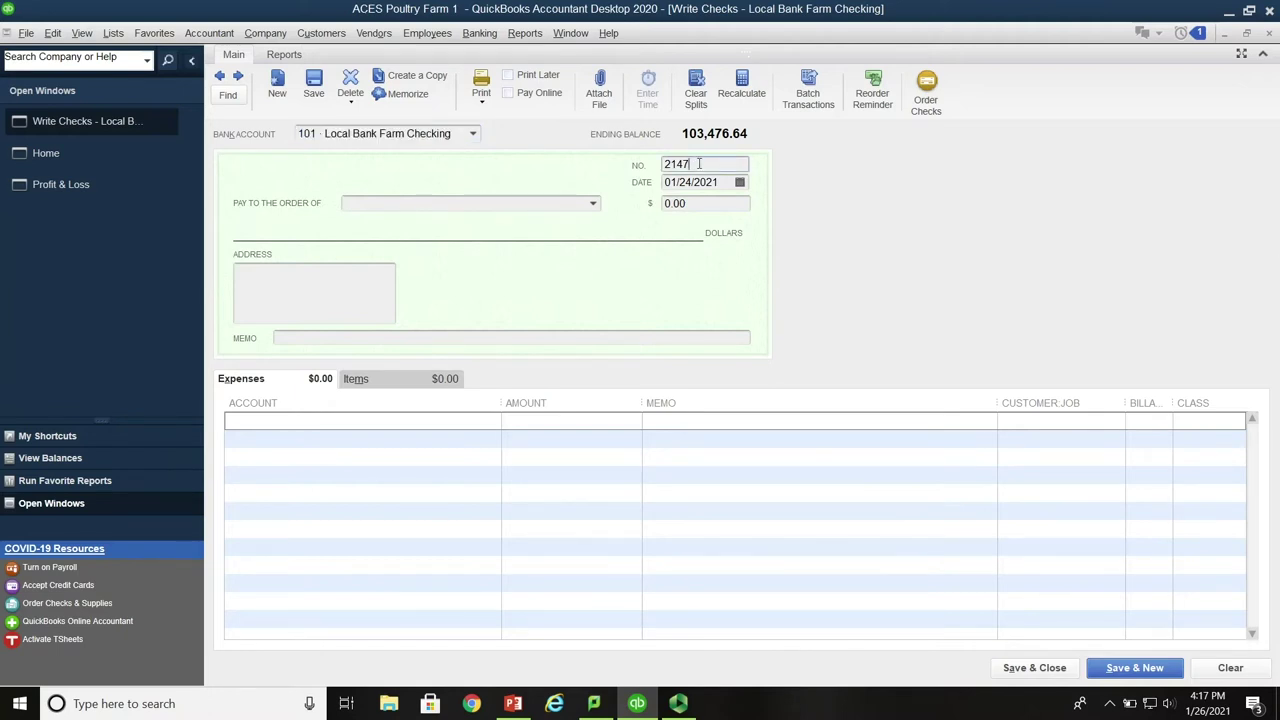
{"action": "key", "text": "BackSpace"}
{"action": "type", "text": "6"}
{"action": "key", "text": "Tab"}
{"action": "key", "text": "Tab"}
Make the check payable to the vendor Local Equipment Dealer.
{"action": "type", "text": "Loc"}
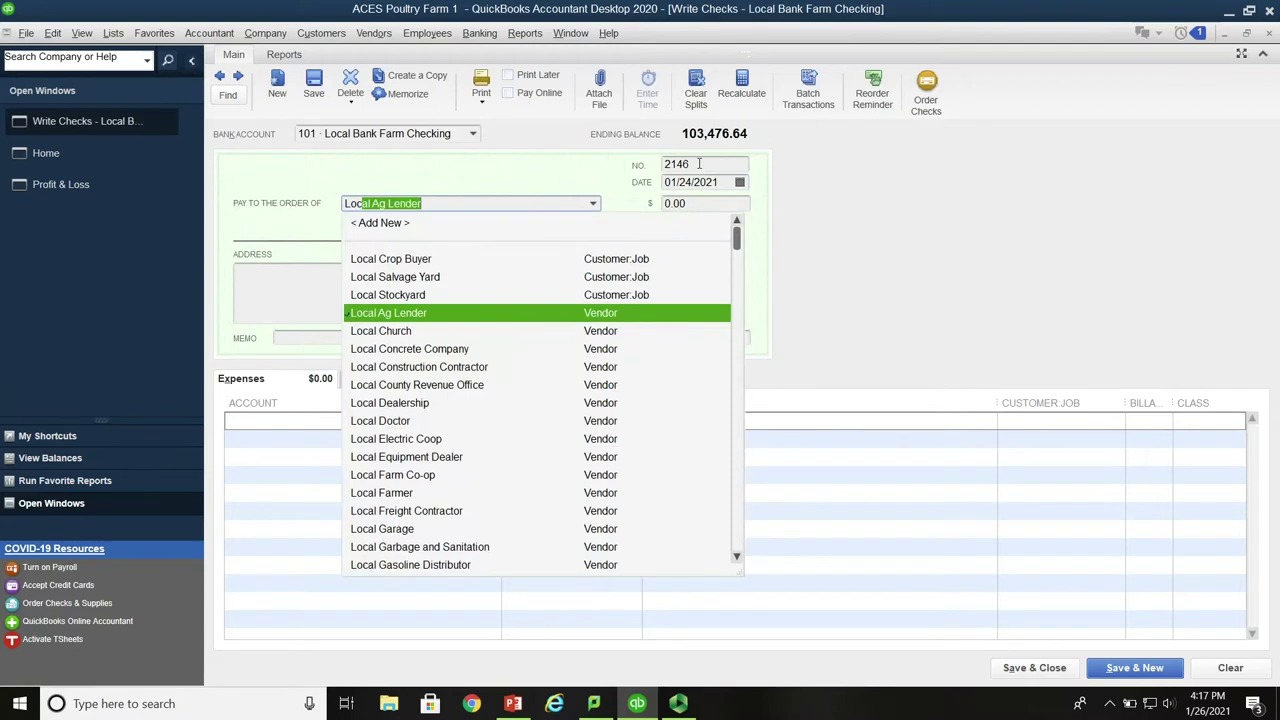
{"action": "key", "text": "Down"}
{"action": "key", "text": "Down"}
{"action": "key", "text": "Down"}
{"action": "key", "text": "Down"}
{"action": "key", "text": "Down"}
{"action": "key", "text": "Down"}
{"action": "key", "text": "Down"}
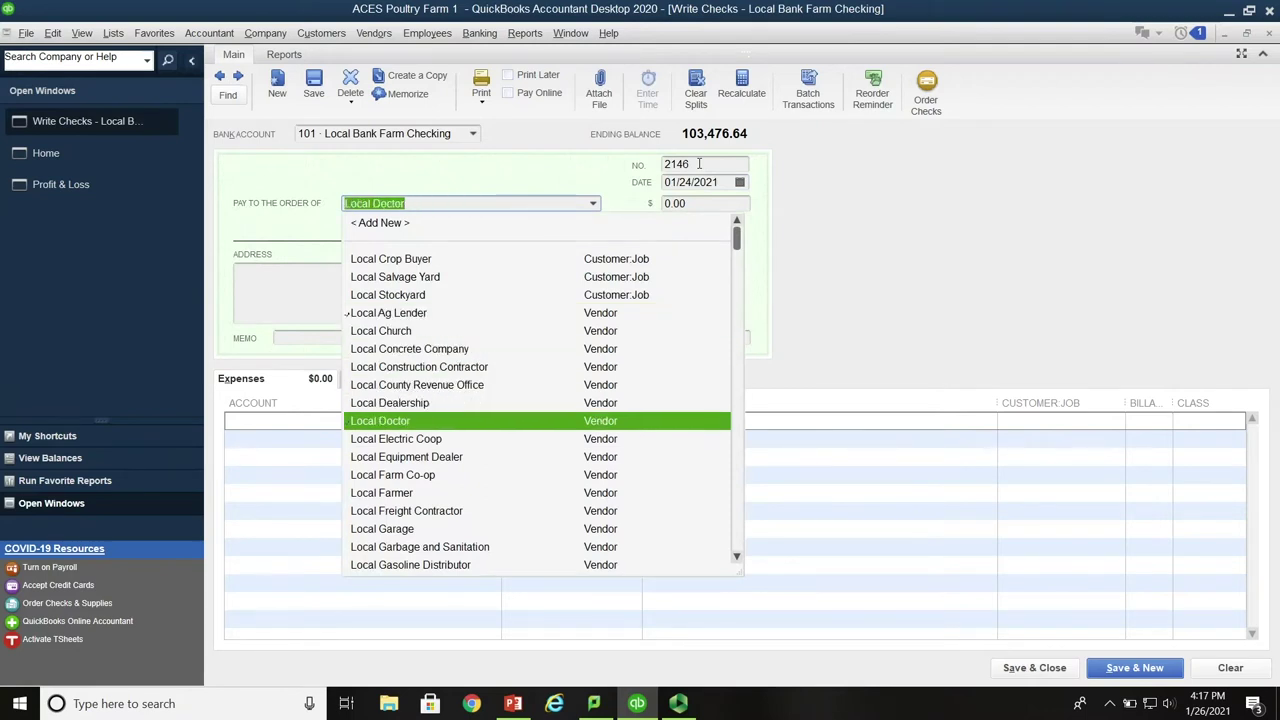
{"action": "key", "text": "Down"}
{"action": "key", "text": "Tab"}
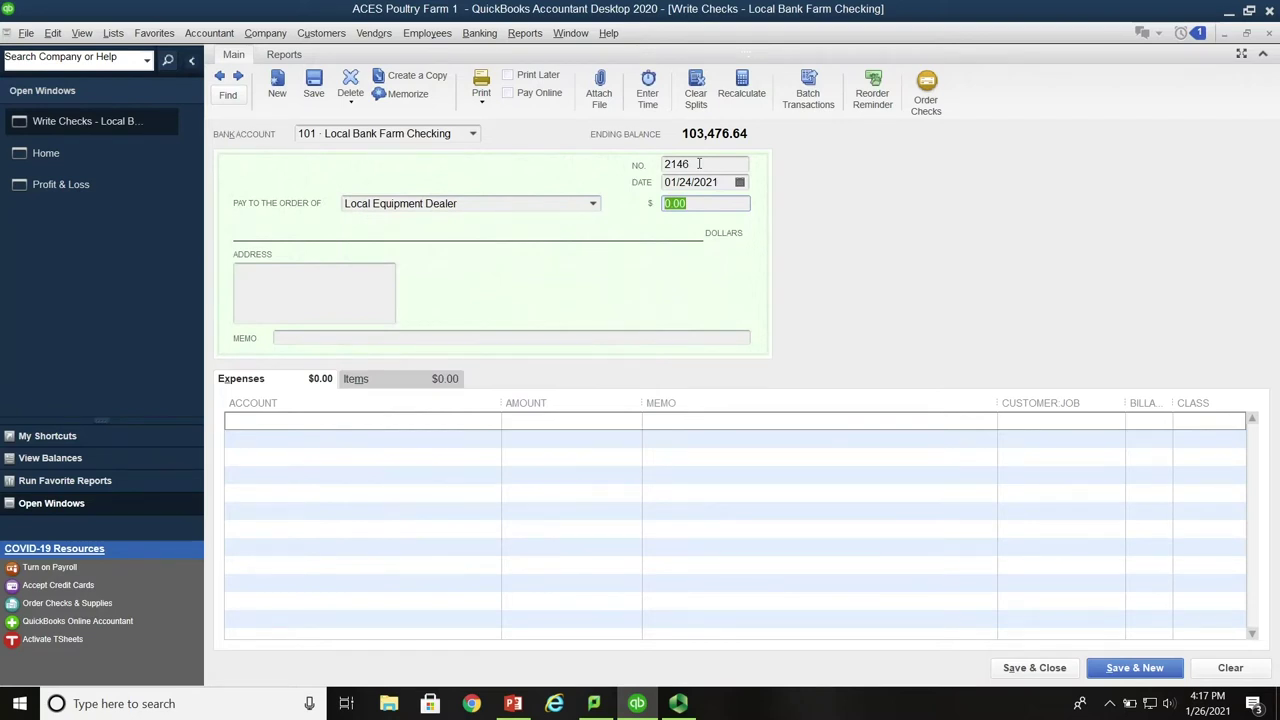
Set the check amount to 3,550.00 and enter the check memo "Invoice or bill of sale number xxxx".
{"action": "type", "text": "3550.00"}
{"action": "key", "text": "Tab"}
{"action": "key", "text": "Tab"}
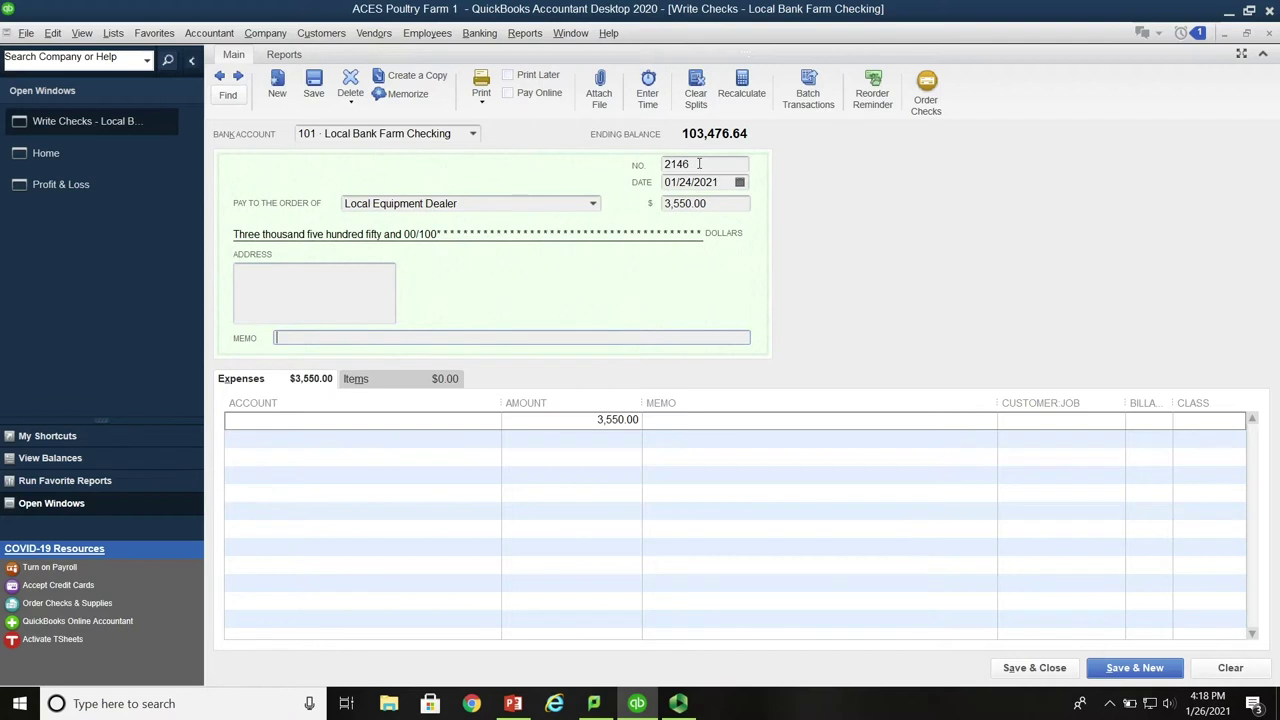
{"action": "type", "text": "Invoice or bill of sale number "}
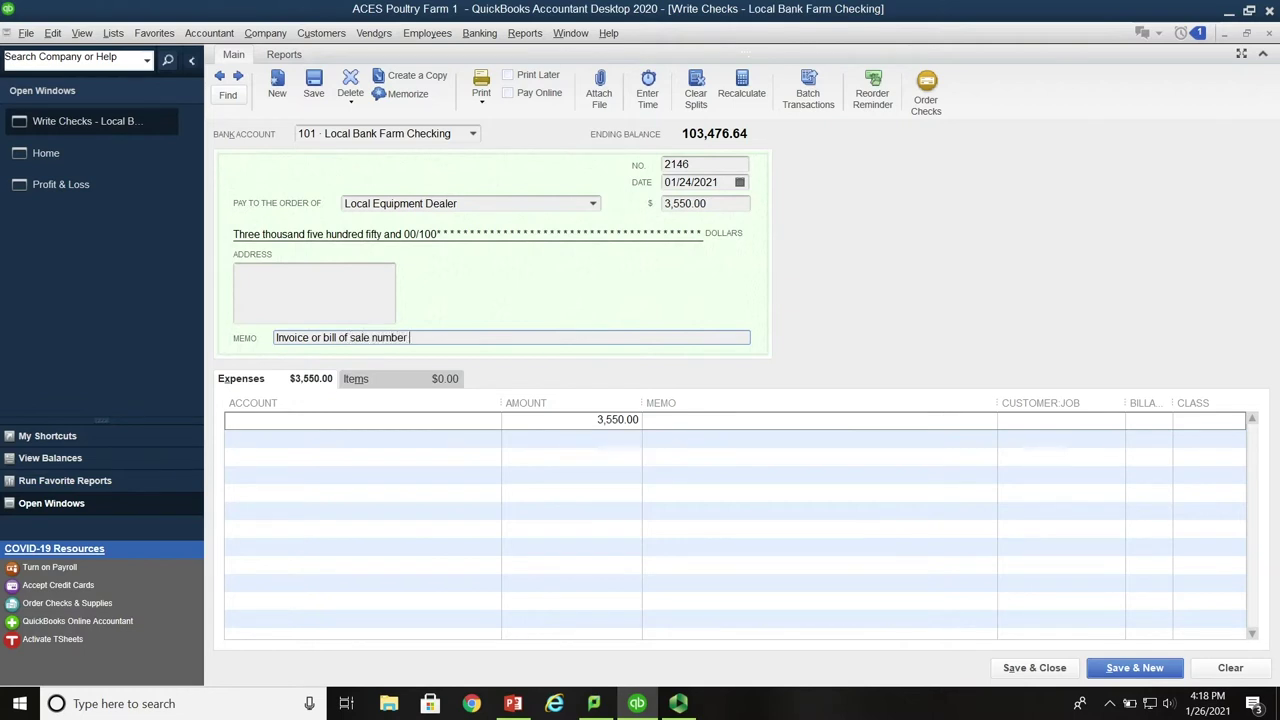
{"action": "type", "text": "xxxx"}
Assign the first expense line to account 155 Machinery & Equipment (Capital).
{"action": "left_click", "coordinate": [258, 421]}
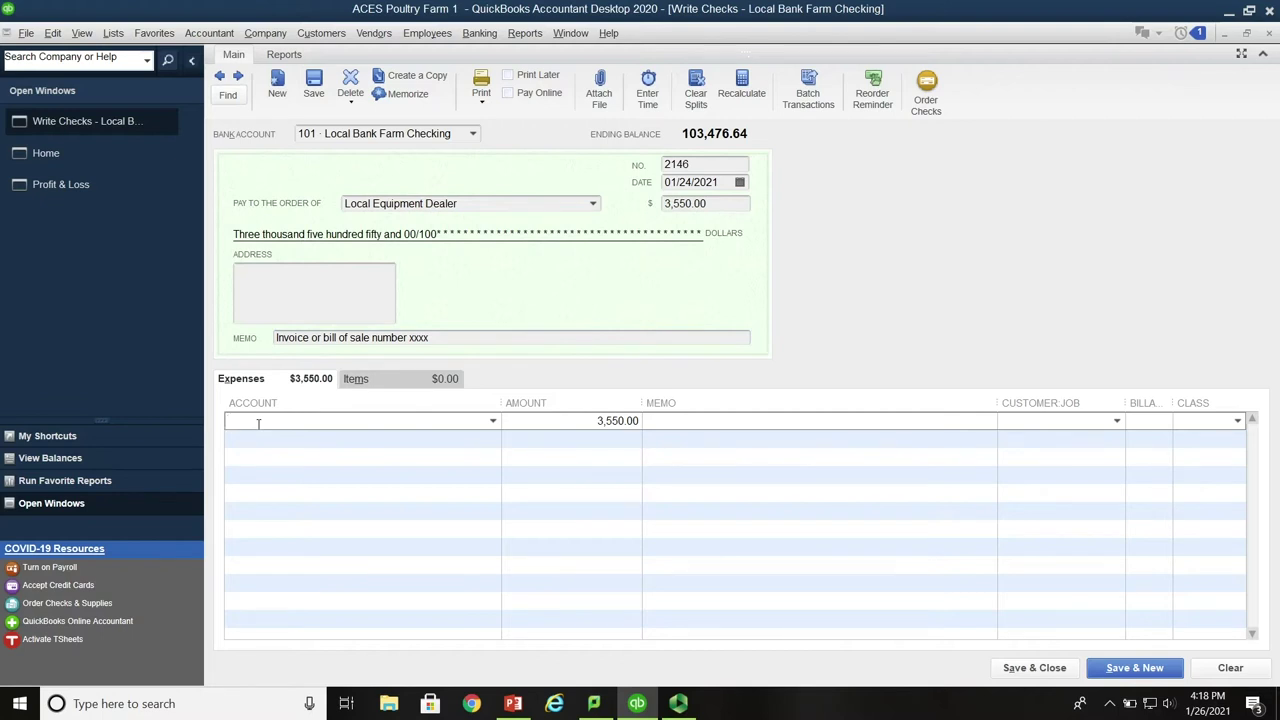
{"action": "type", "text": "Machinery & Equipment (Capital"}
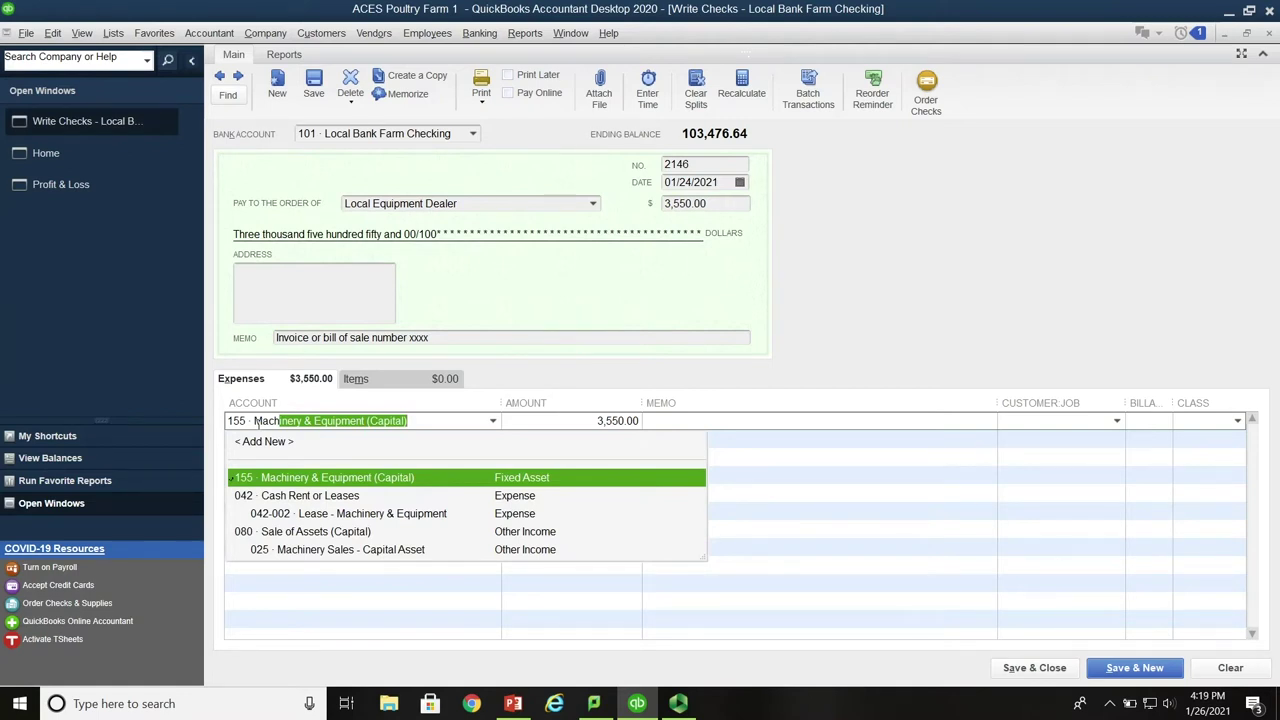
{"action": "key", "text": "Tab"}
{"action": "key", "text": "Tab"}
Enter "down payment for New Holland T4.75 used tractor" as the first expense line's memo.
{"action": "type", "text": "down payment"}
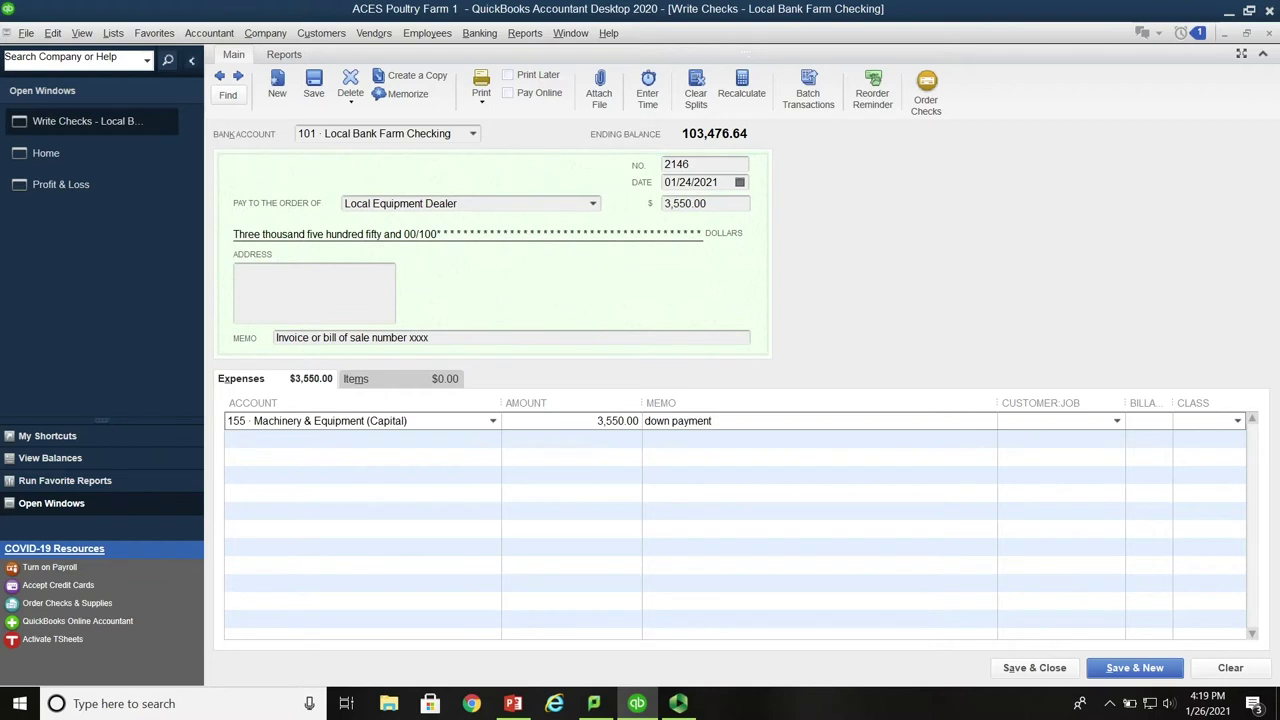
{"action": "type", "text": " for New Holland T4.75 used tra"}
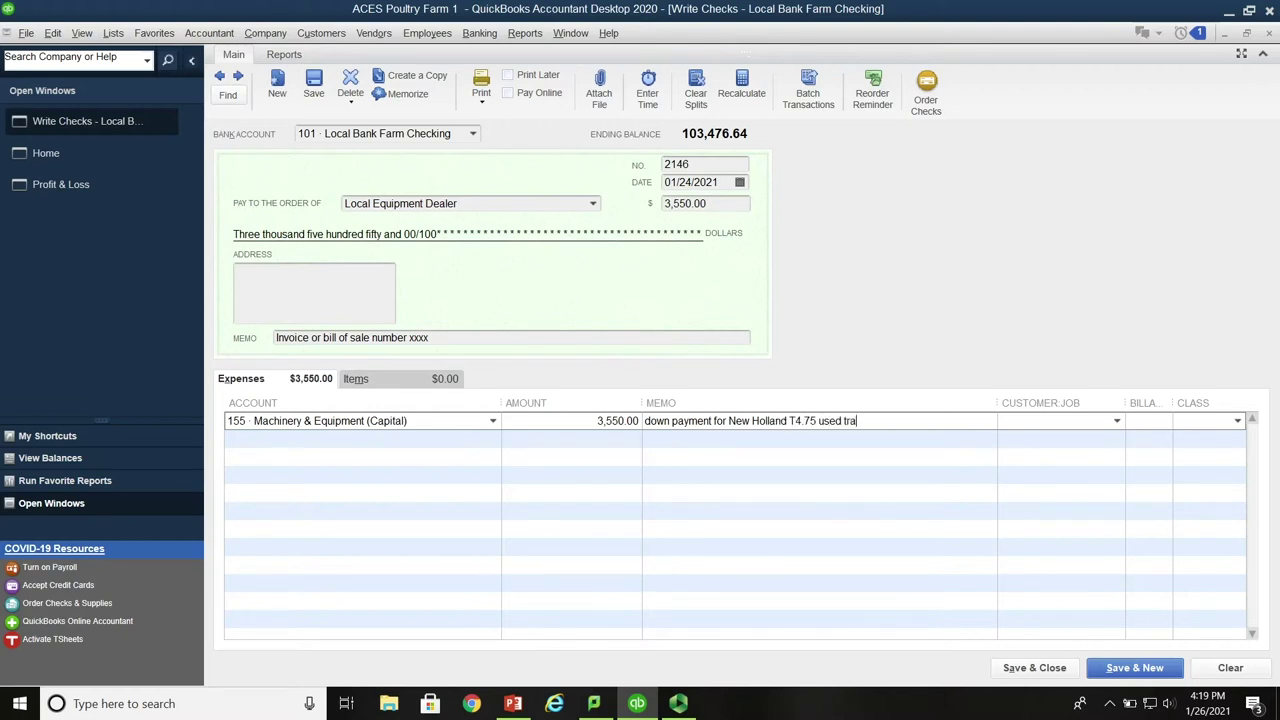
{"action": "type", "text": "ctor"}
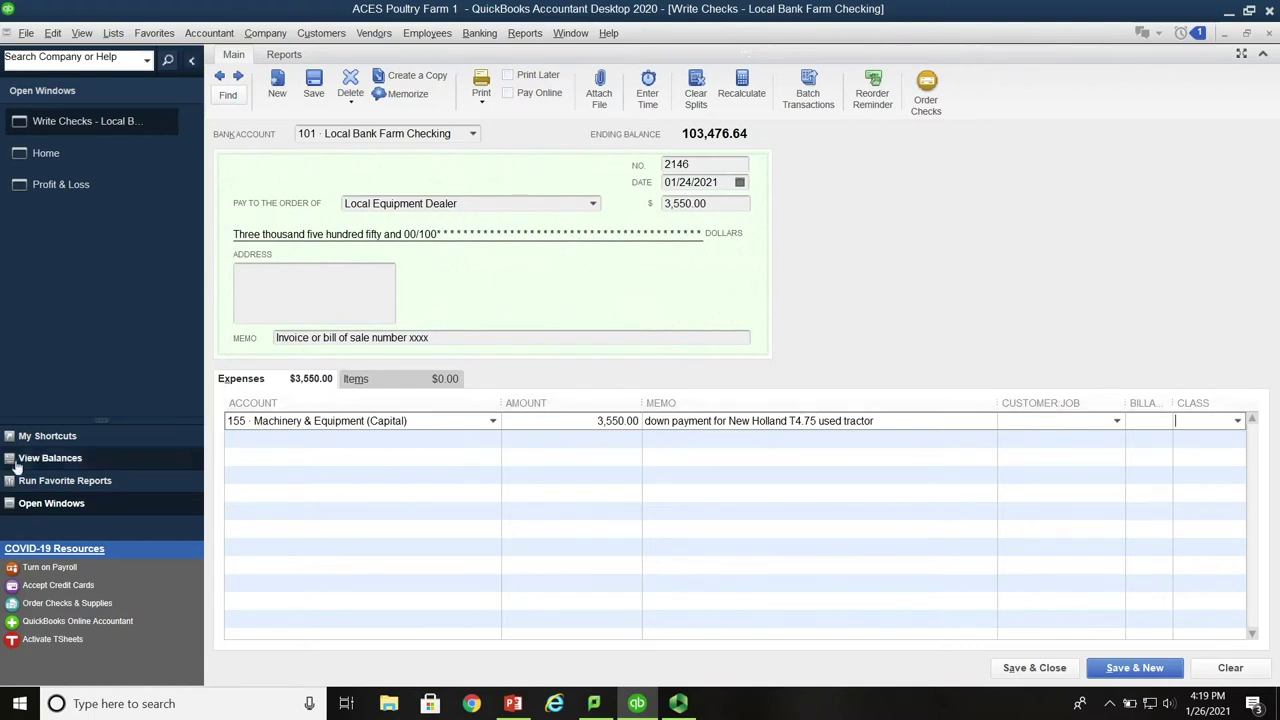
Set the Machinery & Equipment expense line's amount to 35,500.00.
{"action": "left_click", "coordinate": [593, 421]}
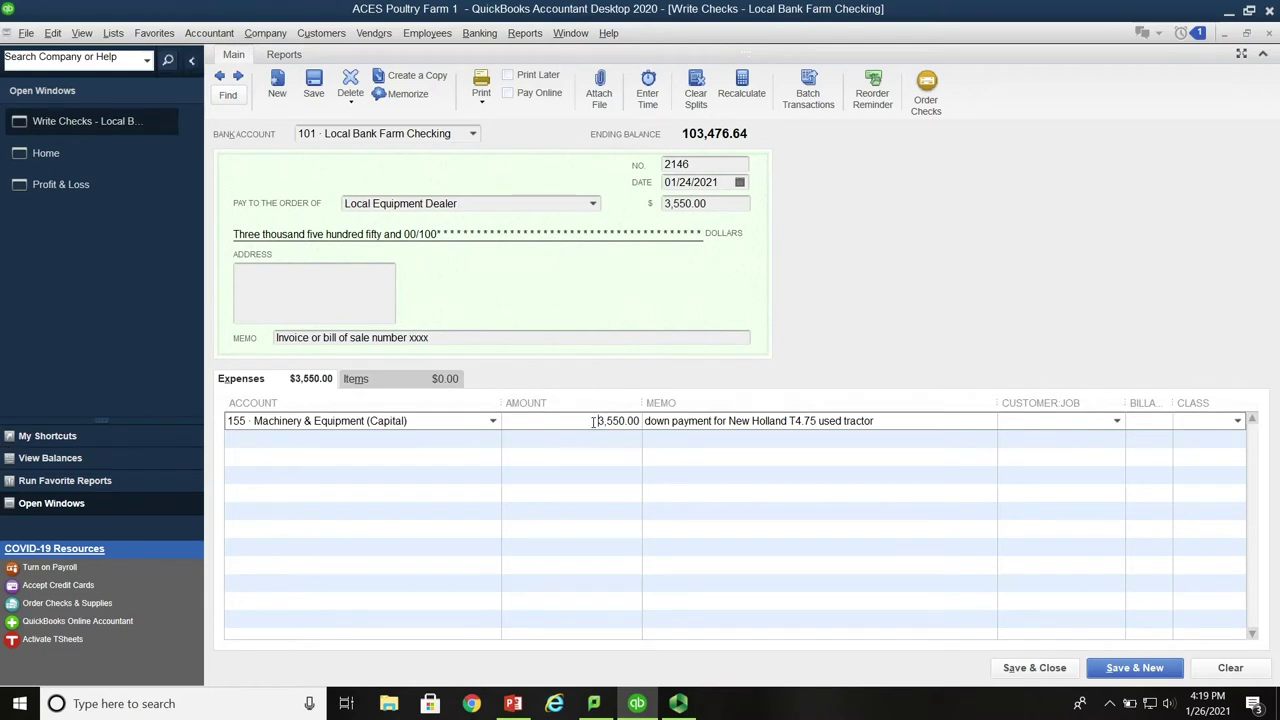
{"action": "key", "text": "Delete"}
{"action": "key", "text": "Delete"}
{"action": "key", "text": "Delete"}
{"action": "key", "text": "Delete"}
{"action": "key", "text": "Delete"}
{"action": "key", "text": "Delete"}
{"action": "key", "text": "Delete"}
{"action": "key", "text": "Delete"}
{"action": "type", "text": "35500.00"}
{"action": "key", "text": "Tab"}
Replace the first expense line's memo with "Purchase of used New Holland T4.75 tractor".
{"action": "key", "text": "Delete"}
{"action": "type", "text": "U"}
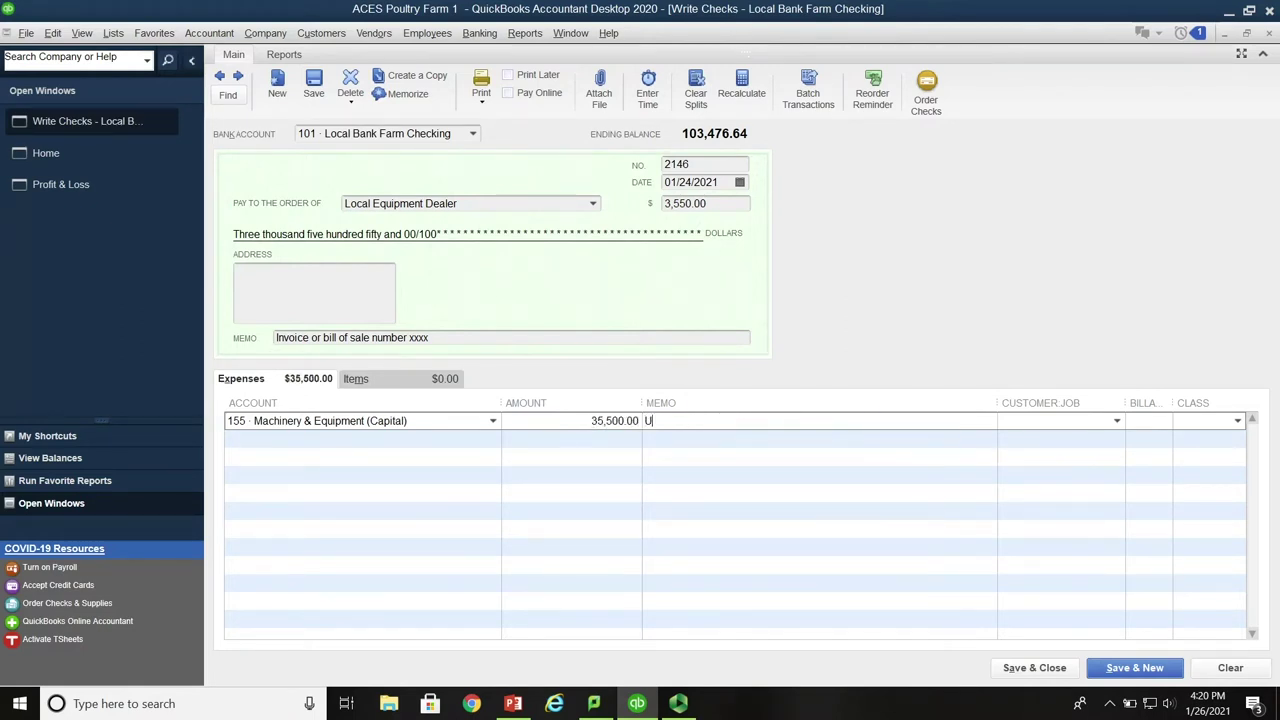
{"action": "key", "text": "BackSpace"}
{"action": "type", "text": "Purchase of used New Holl"}
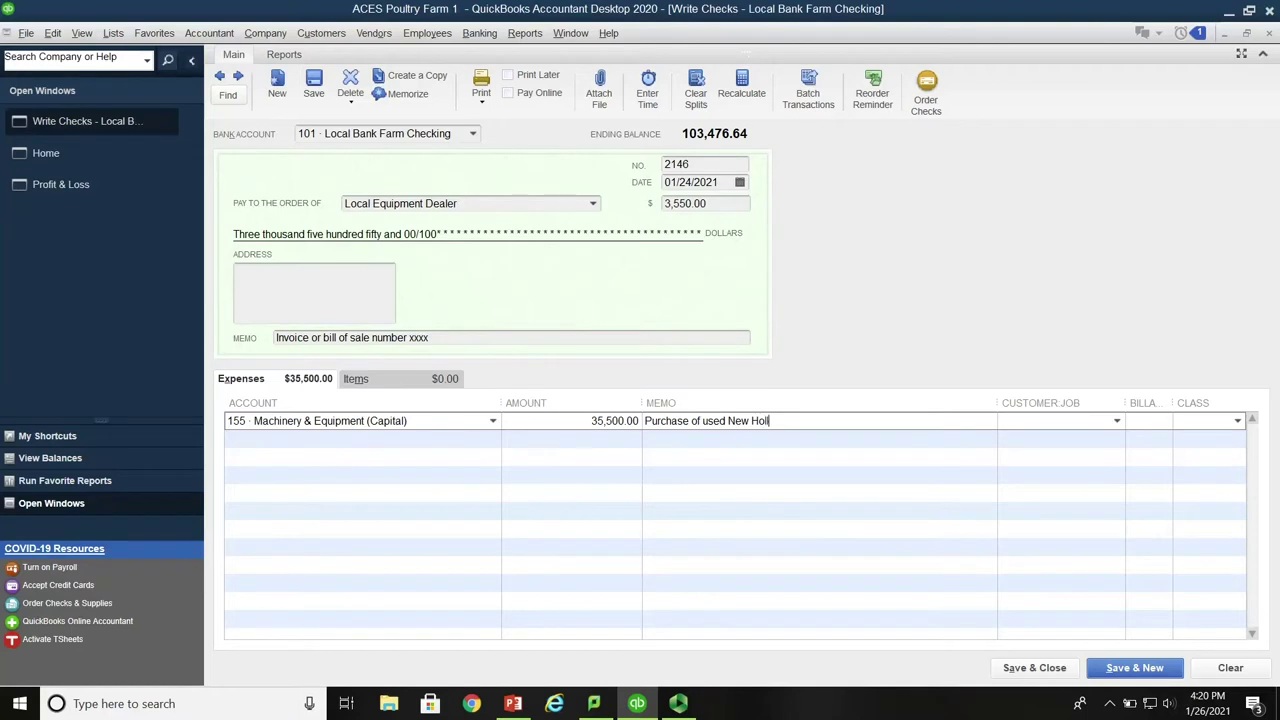
{"action": "type", "text": "and T4 .75 tractor"}
{"action": "key", "text": "Tab"}
{"action": "key", "text": "Tab"}
{"action": "key", "text": "Tab"}
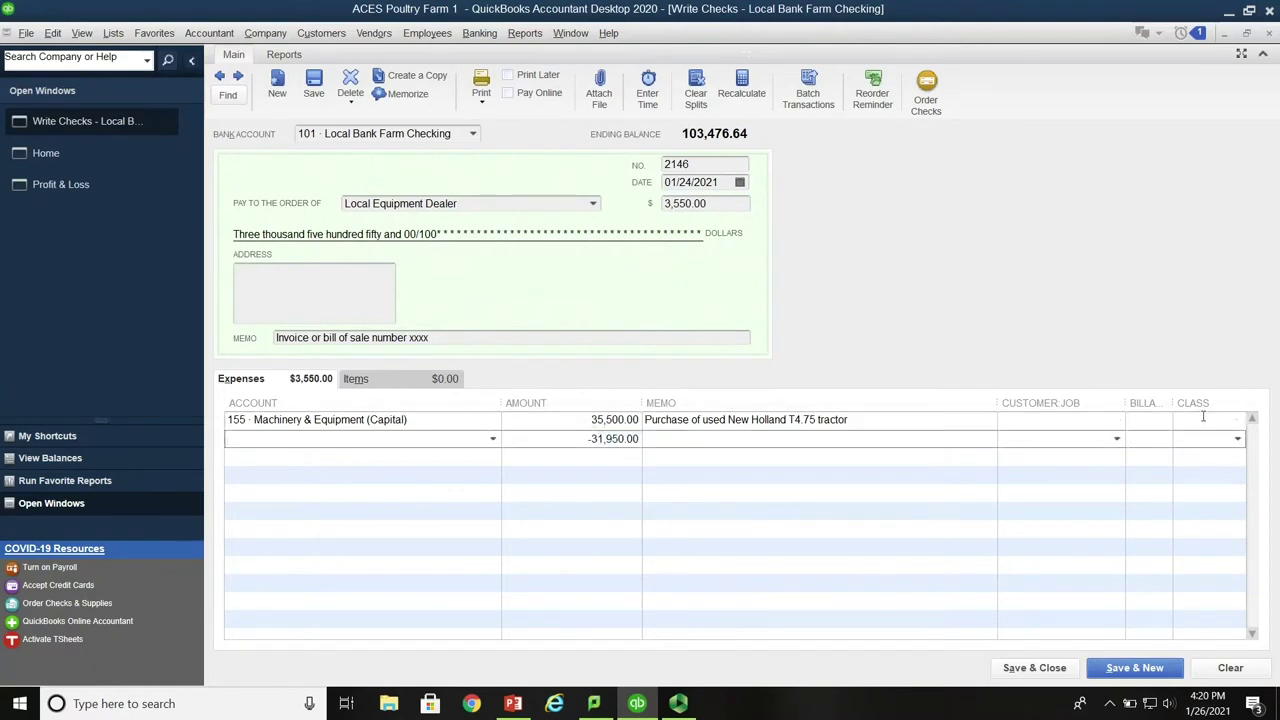
{"action": "left_click", "coordinate": [1195, 421]}
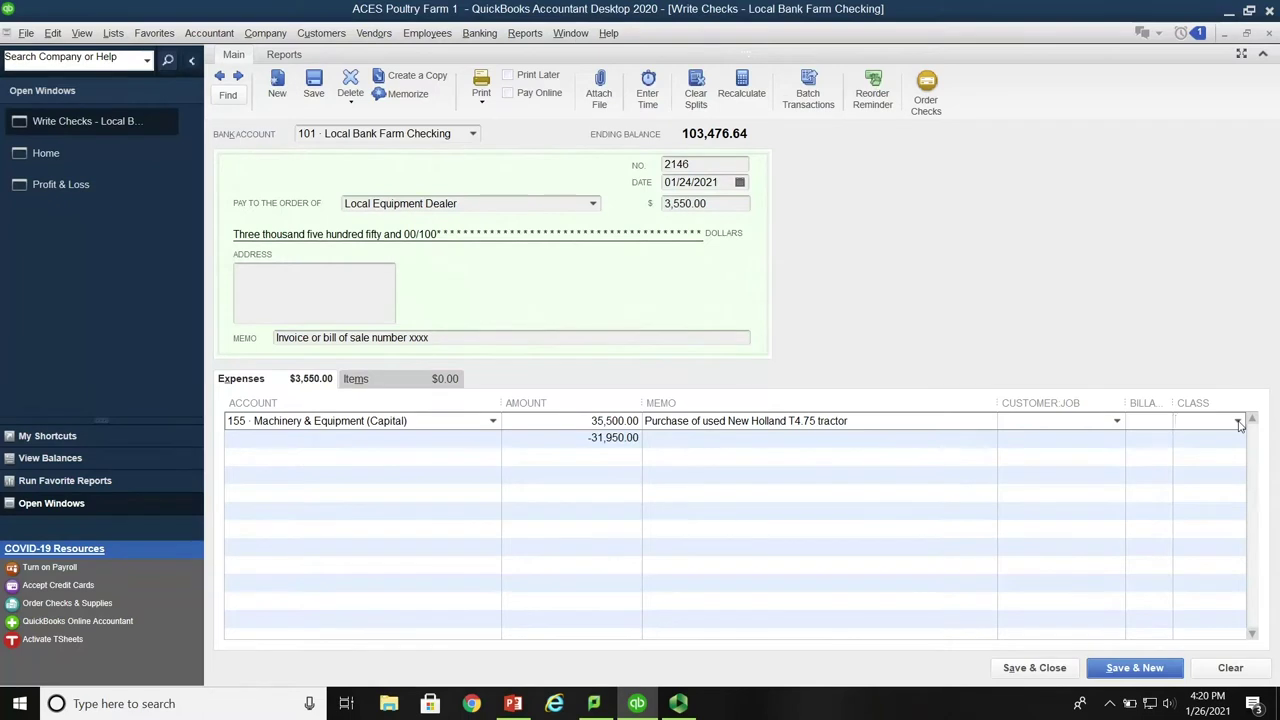
Assign the second expense line to the long-term liability account 841-123 Ag Lender for the NH T4.75 loan.
{"action": "left_click", "coordinate": [264, 437]}
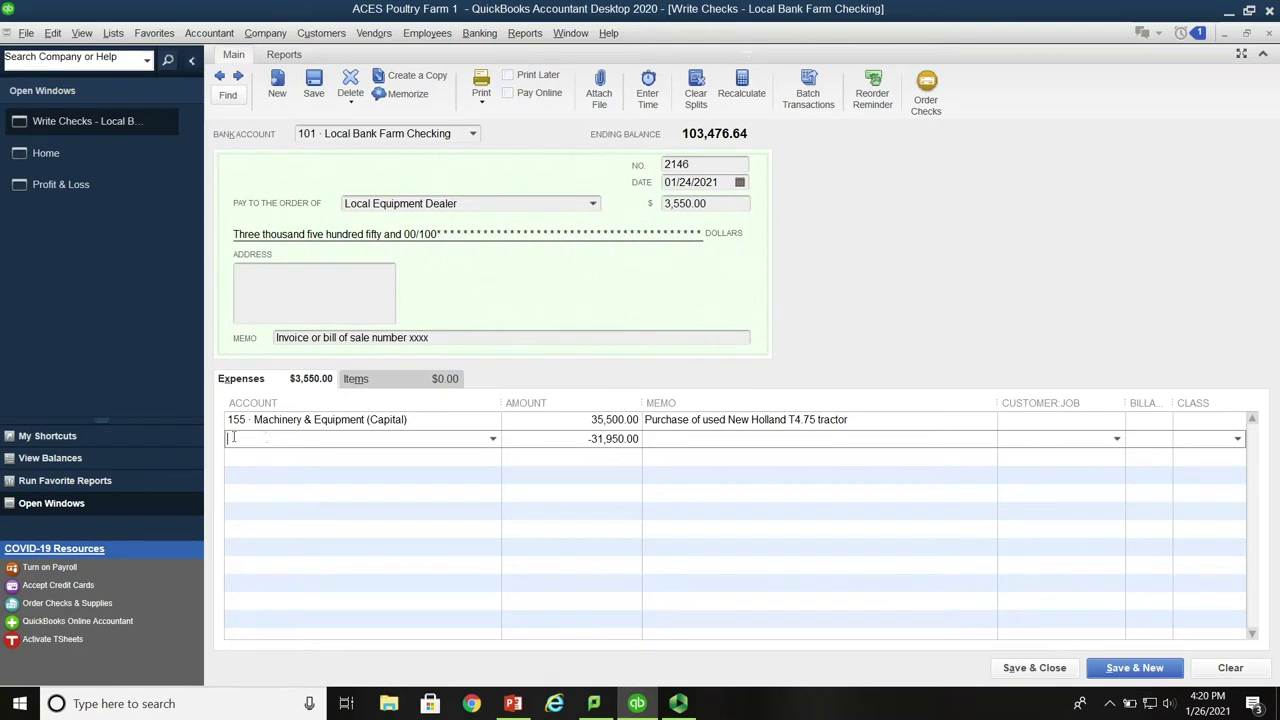
{"action": "left_click", "coordinate": [493, 440]}
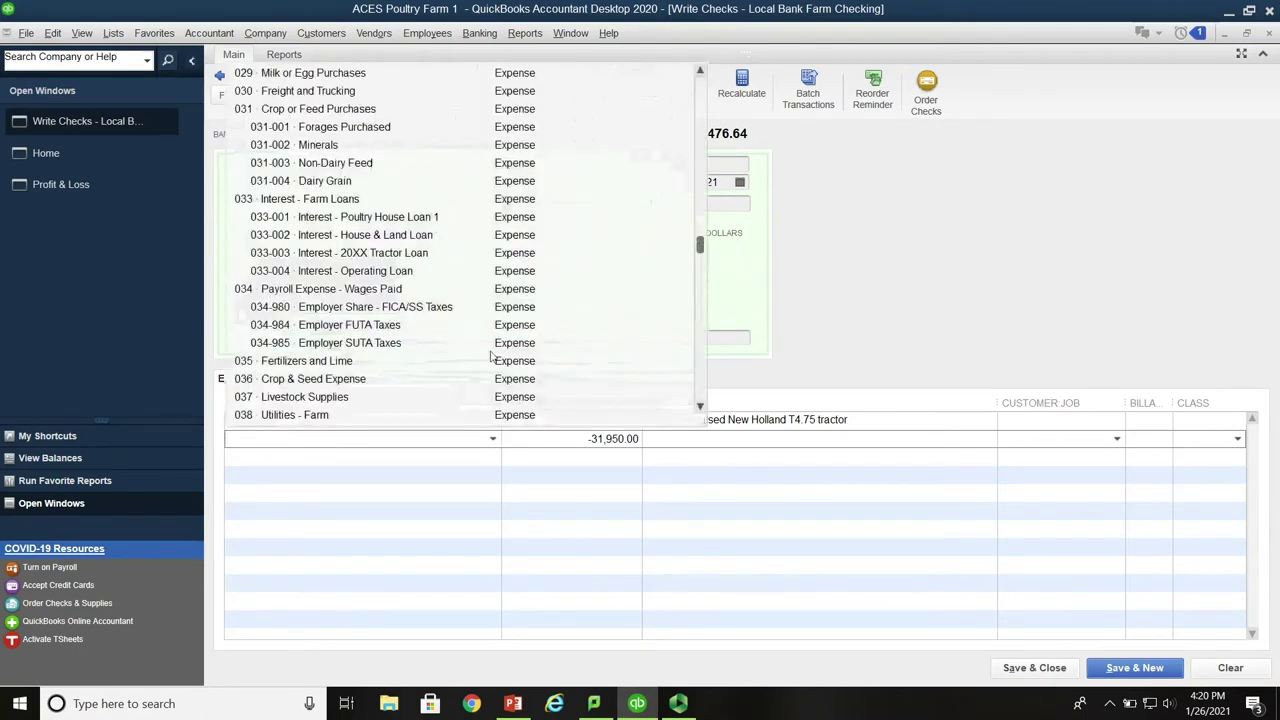
{"action": "scroll", "coordinate": [457, 335], "scroll_direction": "up", "scroll_amount": 15}
{"action": "scroll", "coordinate": [455, 335], "scroll_direction": "up", "scroll_amount": 20}
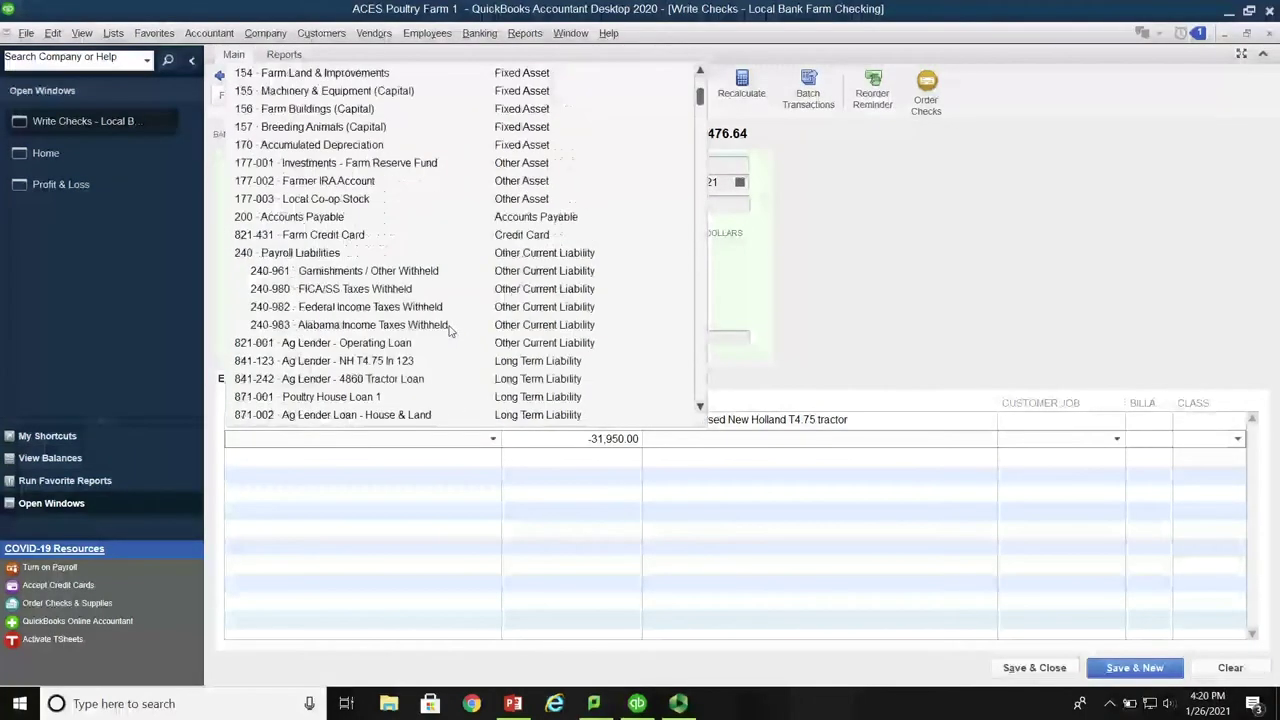
{"action": "scroll", "coordinate": [449, 331], "scroll_direction": "up", "scroll_amount": 2}
{"action": "scroll", "coordinate": [447, 331], "scroll_direction": "down", "scroll_amount": 1}
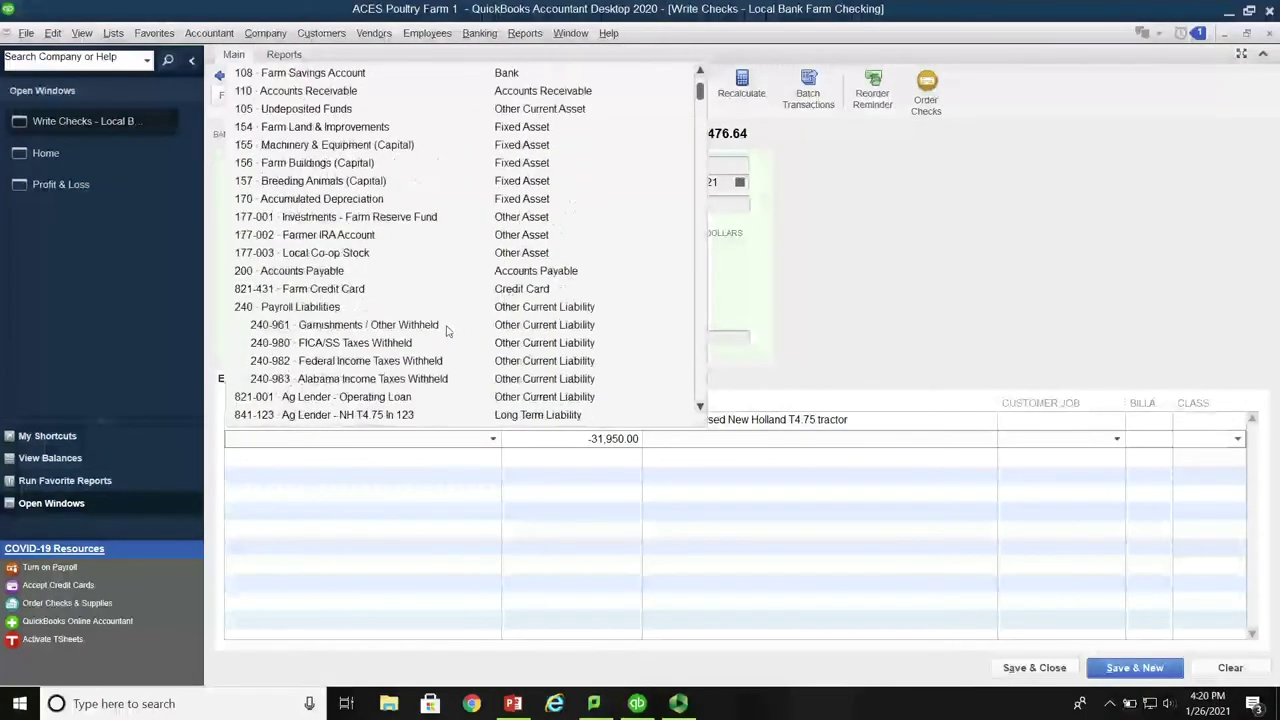
{"action": "scroll", "coordinate": [447, 331], "scroll_direction": "down", "scroll_amount": 2}
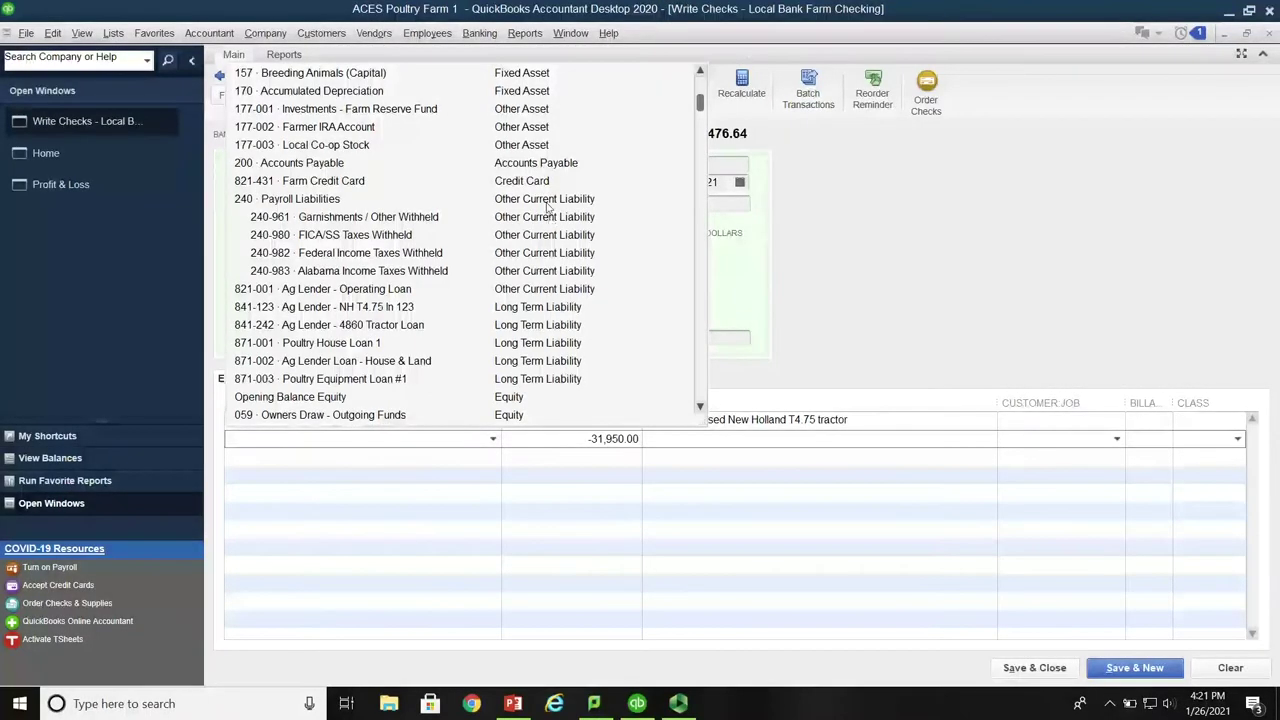
{"action": "left_click", "coordinate": [558, 310]}
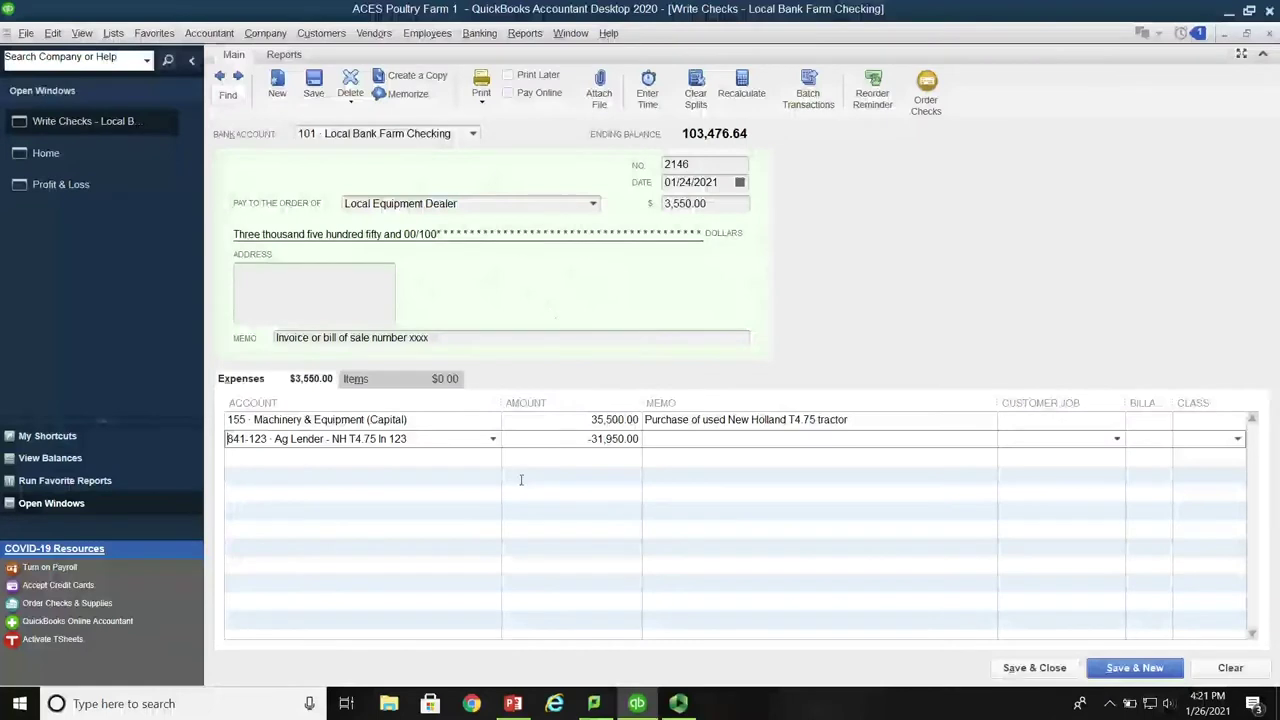
Set the loan line's amount to -13,950.00 with the memo "three year note for NH T4.75 tractor" followed by the loan number.
{"action": "left_click_drag", "start_coordinate": [583, 441], "coordinate": [655, 442]}
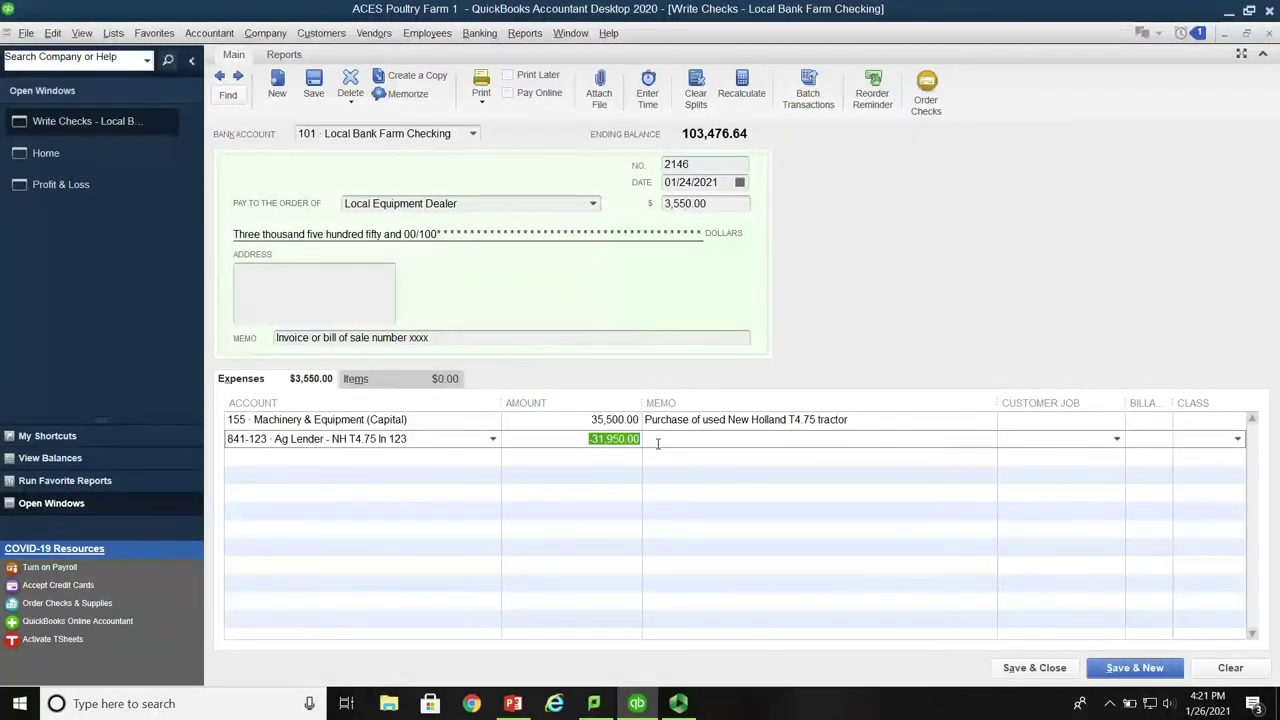
{"action": "type", "text": "-13950.00"}
{"action": "left_click", "coordinate": [657, 443]}
{"action": "type", "text": "t"}
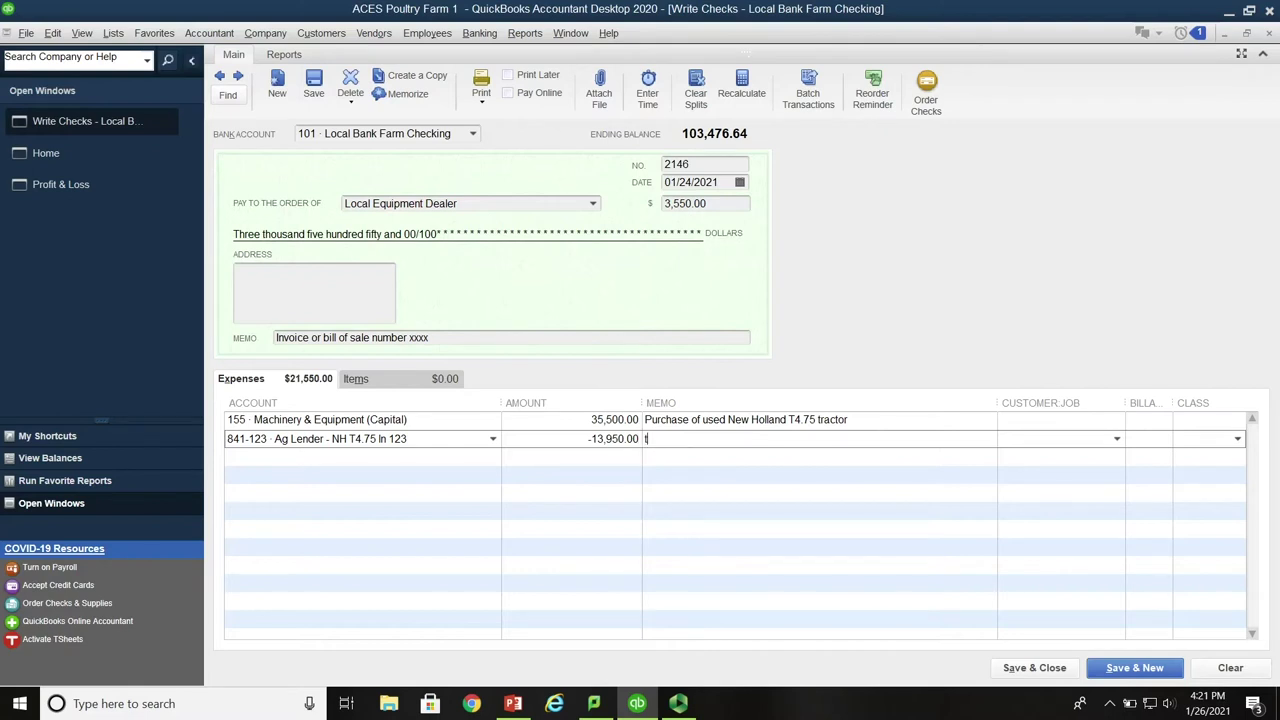
{"action": "type", "text": "hree year note for NH T4.752"}
{"action": "key", "text": "BackSpace"}
{"action": "type", "text": "tract"}
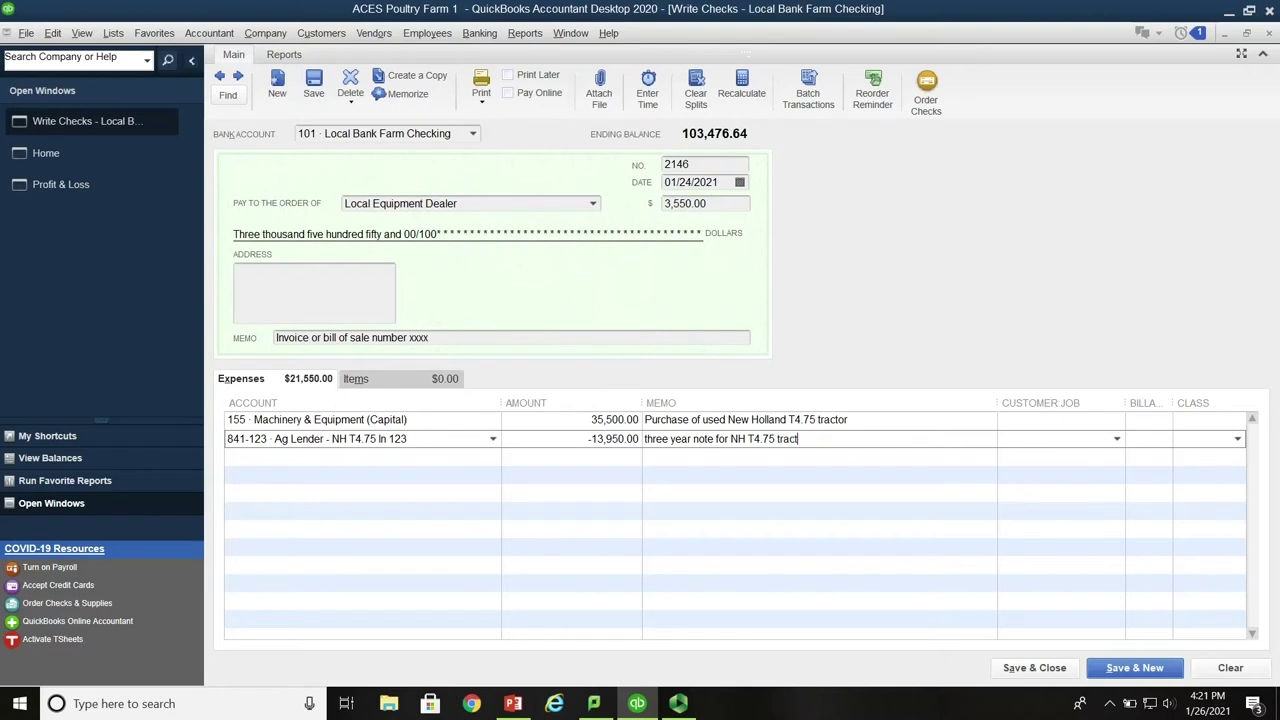
{"action": "type", "text": "or - loan number 123"}
{"action": "key", "text": "Tab"}
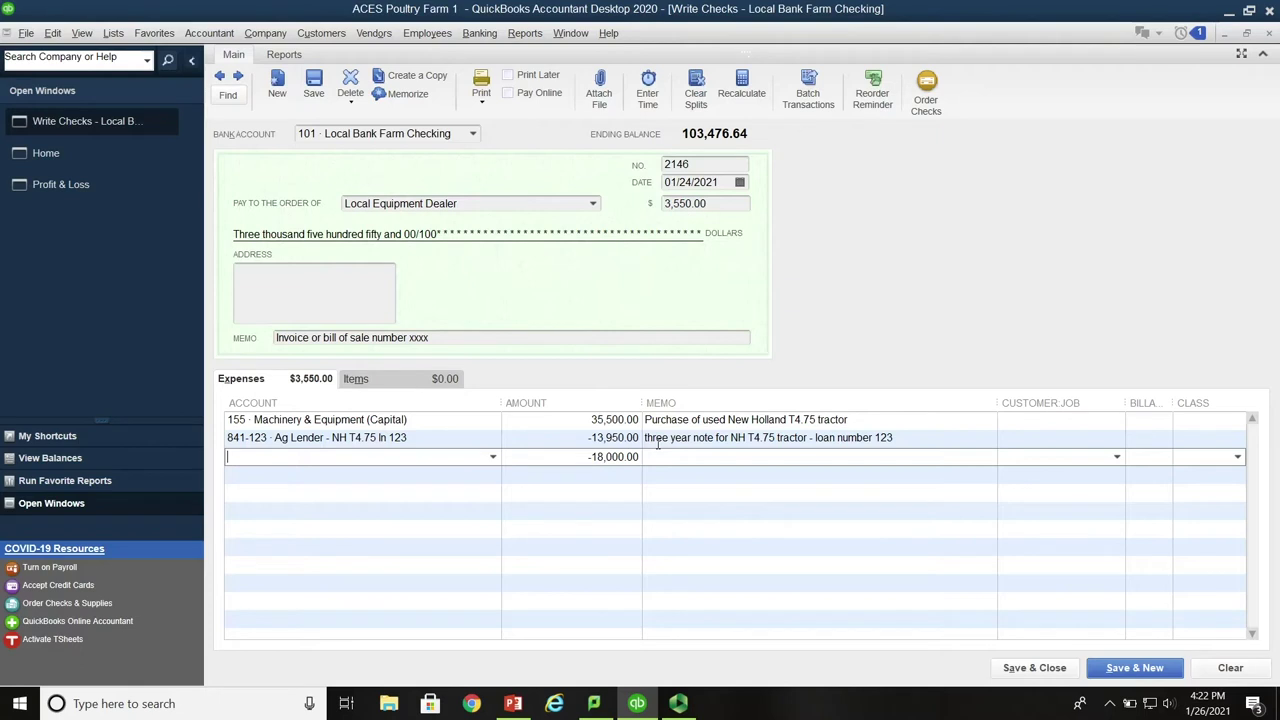
Add a third expense line to account 155 Machinery & Equipment (Capital) with an amount of 26,000.00.
{"action": "type", "text": "Machinery & Equipment (Capital"}
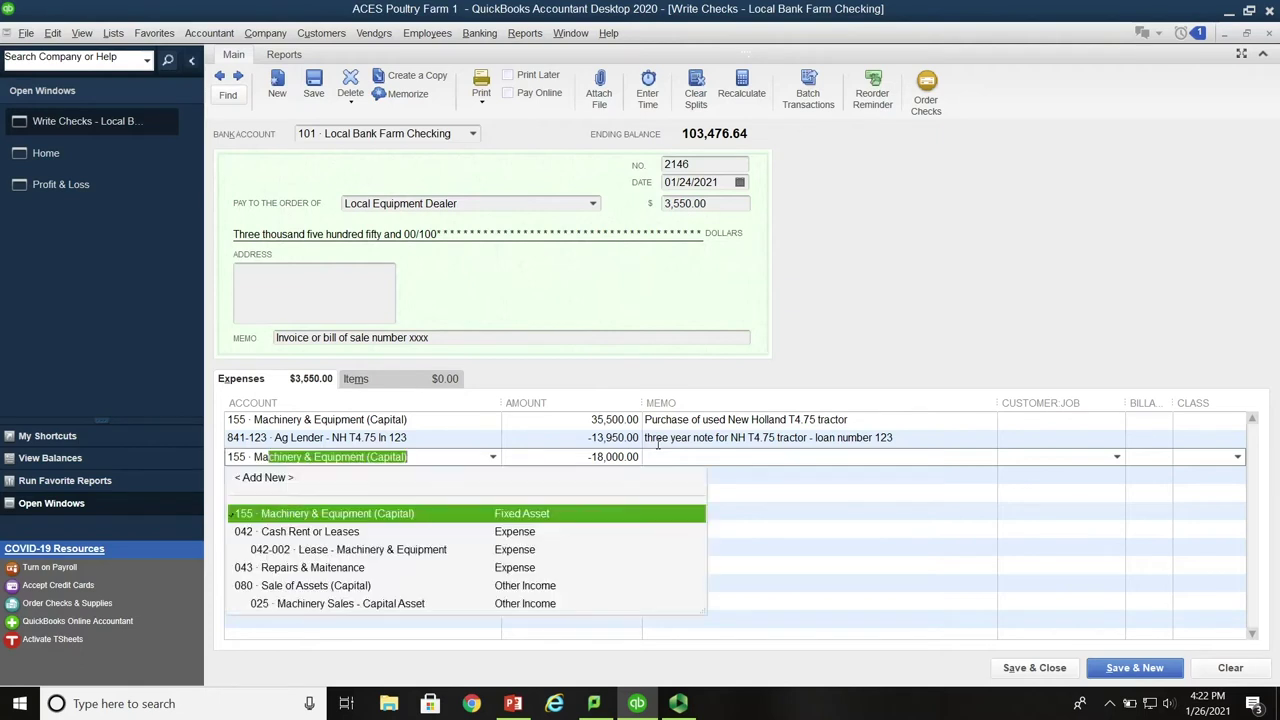
{"action": "key", "text": "Tab"}
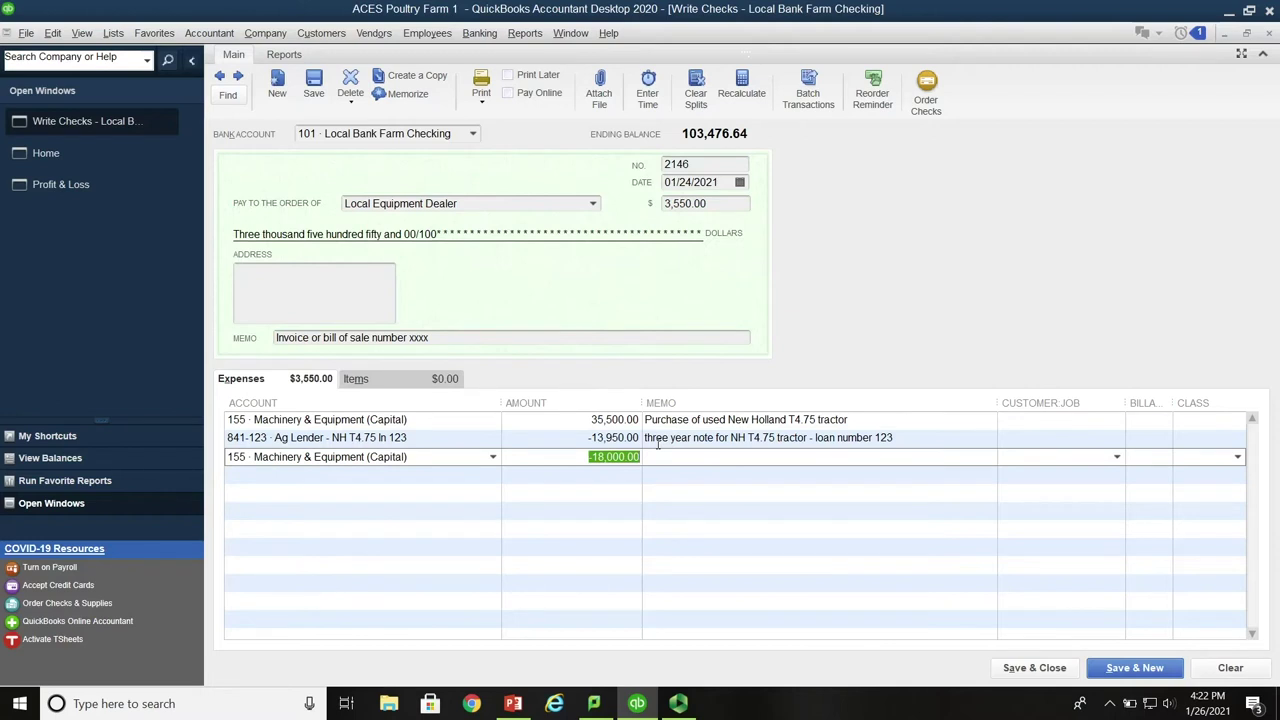
{"action": "type", "text": "26000.00"}
{"action": "key", "text": "Tab"}
Enter "Original purchase of trade-in tractor - bought 5 years ago" as the third expense line's memo.
{"action": "type", "text": "Oring"}
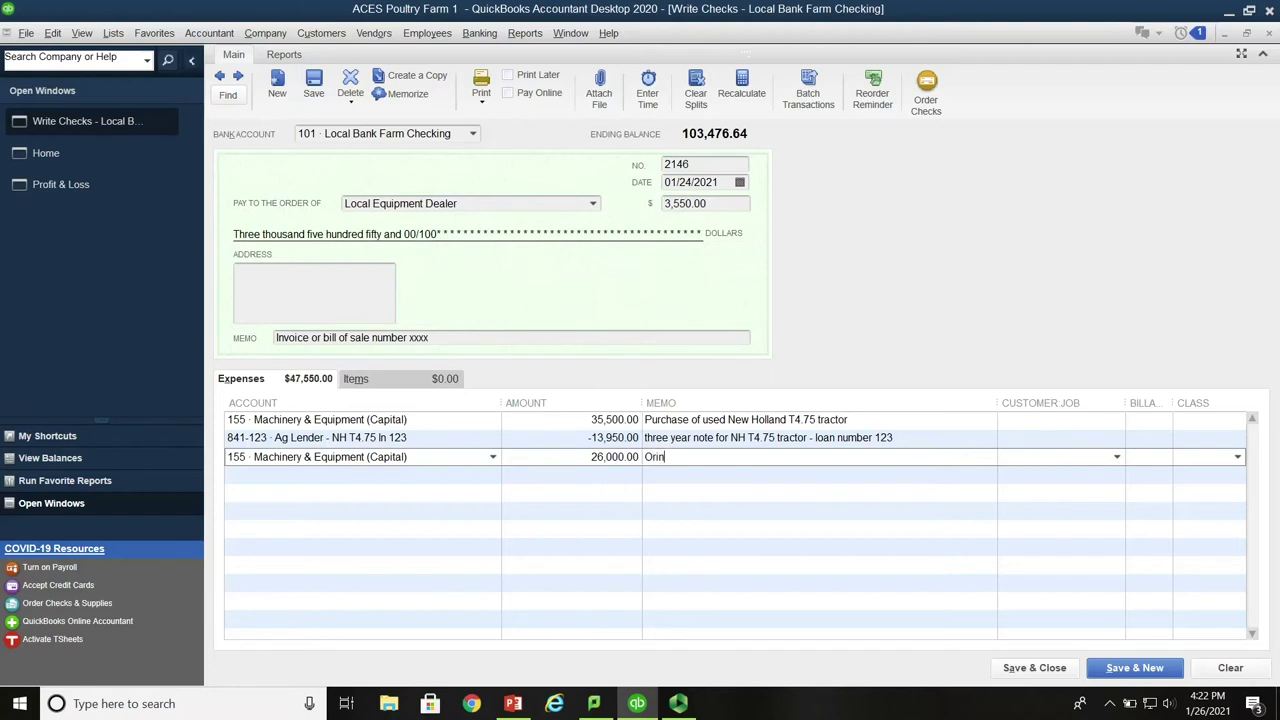
{"action": "key", "text": "BackSpace"}
{"action": "key", "text": "BackSpace"}
{"action": "key", "text": "BackSpace"}
{"action": "key", "text": "BackSpace"}
{"action": "type", "text": "nl"}
{"action": "type", "text": "ginal"}
{"action": "type", "text": "purchase of"}
{"action": "type", "text": " trade-in "}
{"action": "type", "text": "tractor"}
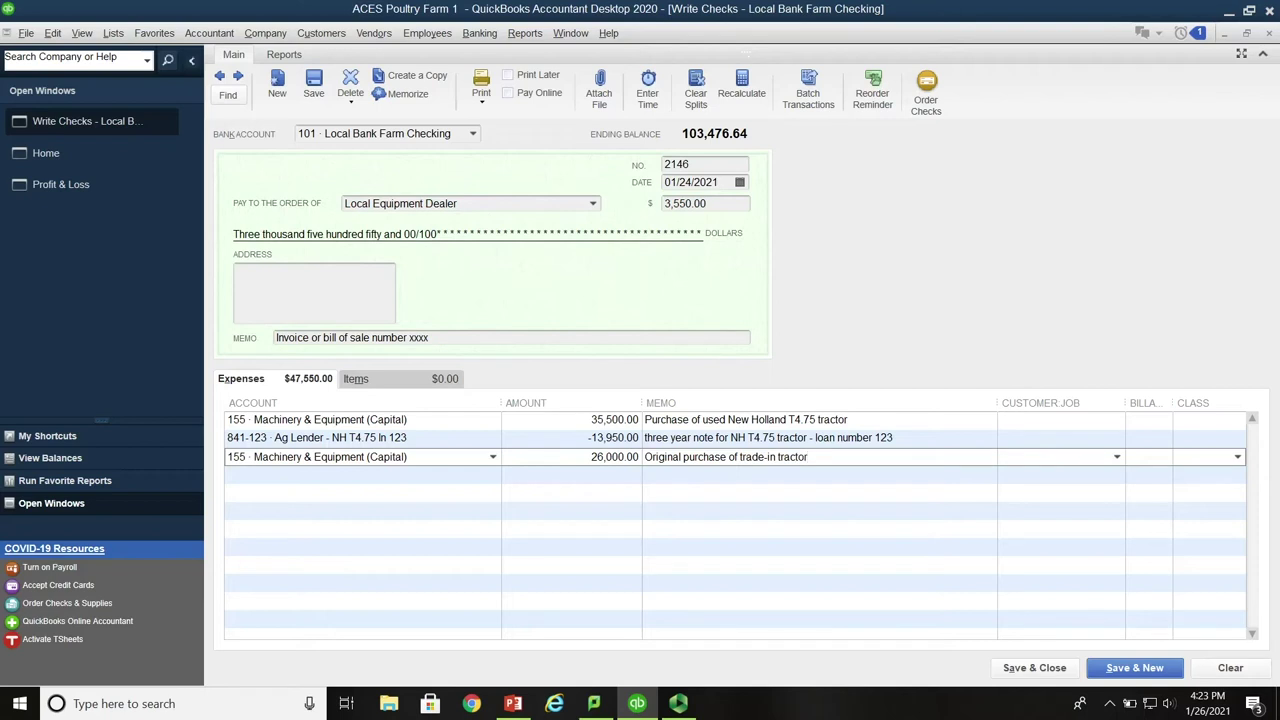
{"action": "type", "text": " - bought 5 years ago"}
{"action": "key", "text": "Tab"}
{"action": "key", "text": "Tab"}
{"action": "key", "text": "Tab"}
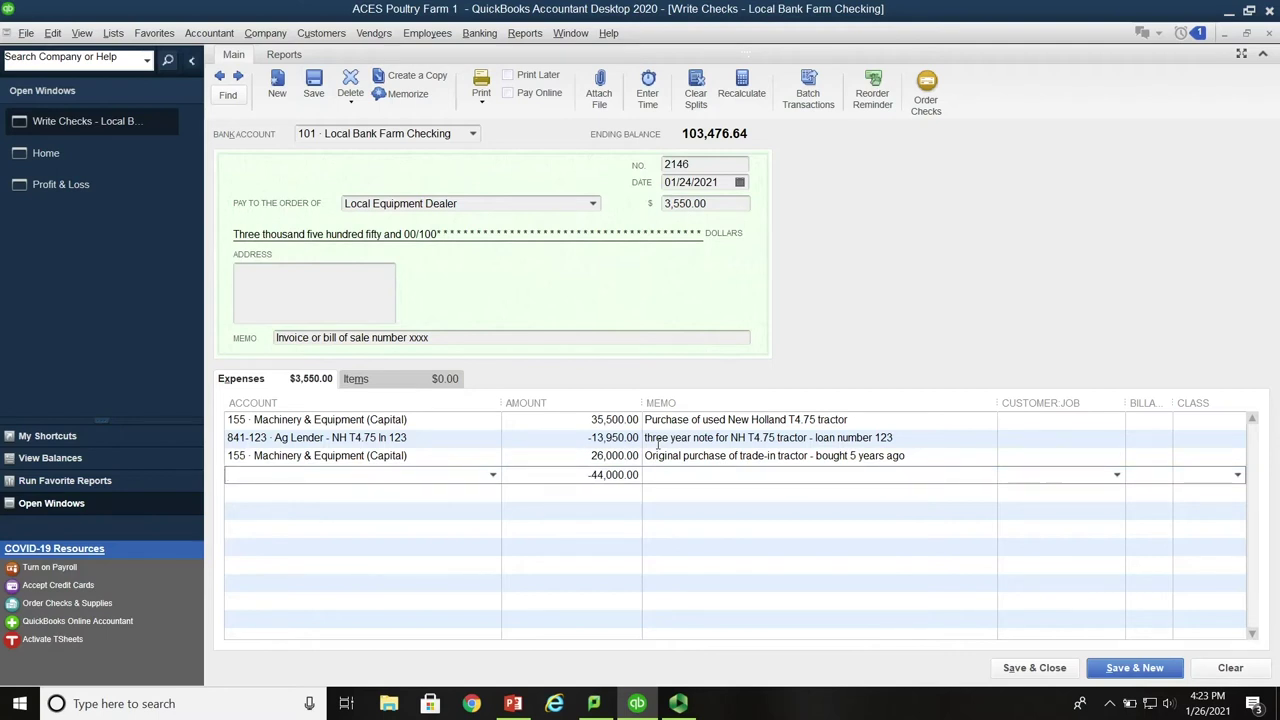
Make the trade-in tractor line's amount negative, setting it to -26,000.00.
{"action": "left_click", "coordinate": [583, 452]}
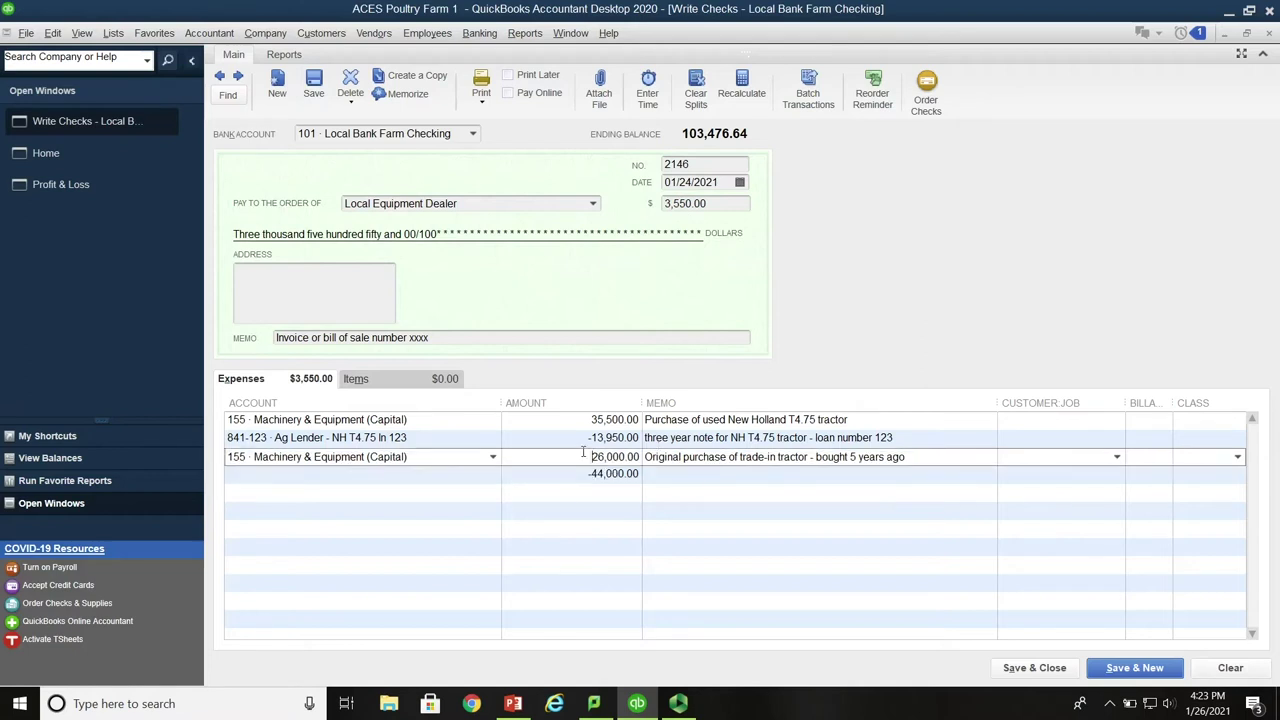
{"action": "type", "text": "-"}
{"action": "key", "text": "Tab"}
{"action": "key", "text": "Tab"}
{"action": "key", "text": "Tab"}
{"action": "key", "text": "Tab"}
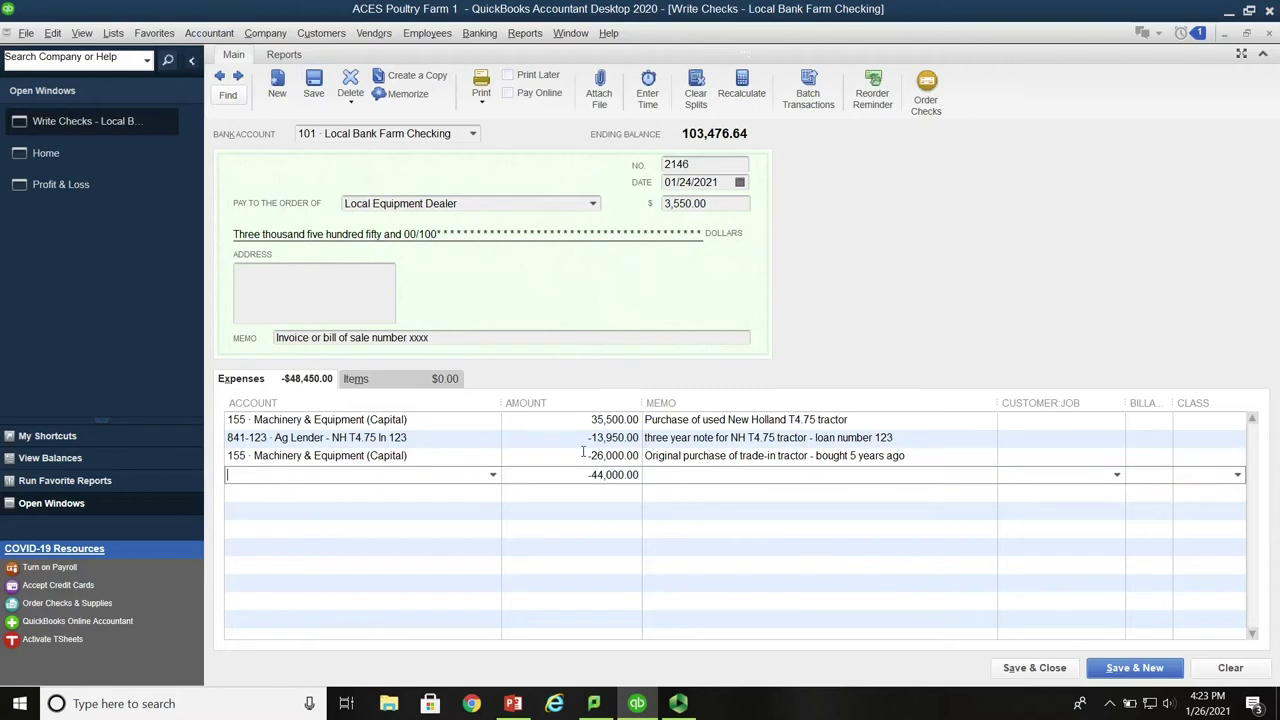
Add a fourth expense line to account 170 Accumulated Depreciation with an amount of 22,300.00.
{"action": "type", "text": "Ac"}
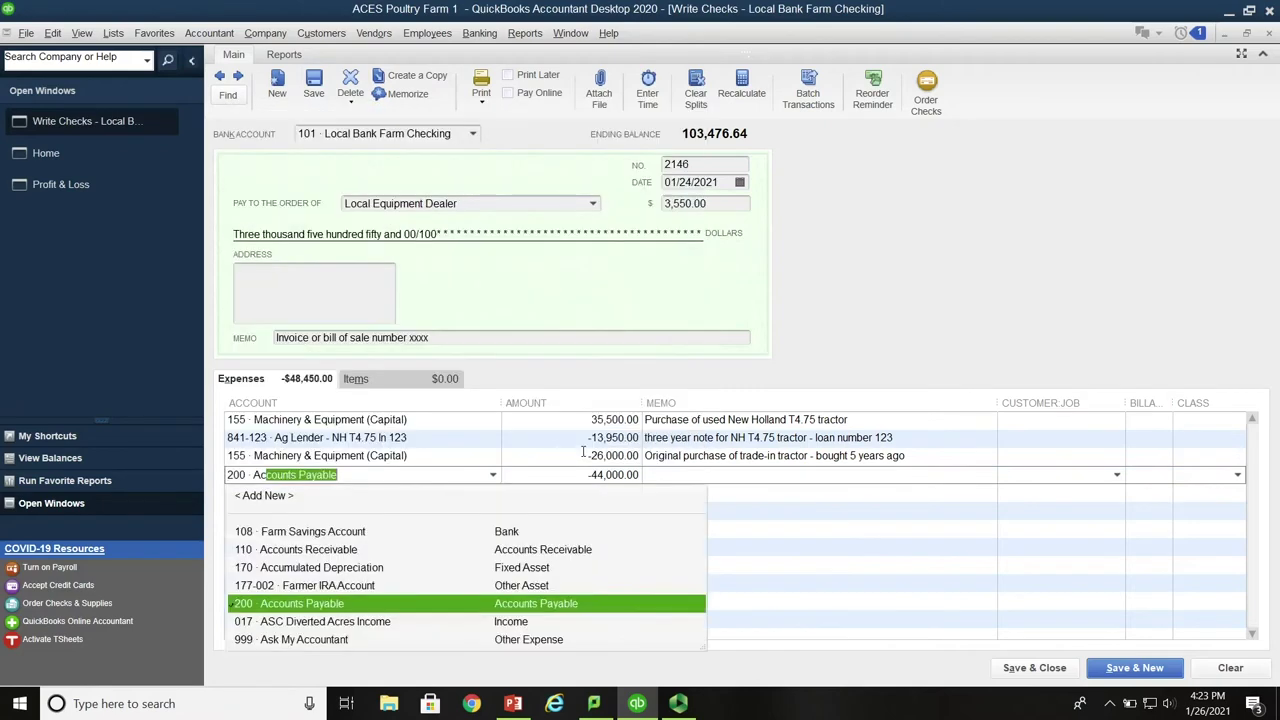
{"action": "type", "text": "cumulated Depreciation"}
{"action": "key", "text": "Tab"}
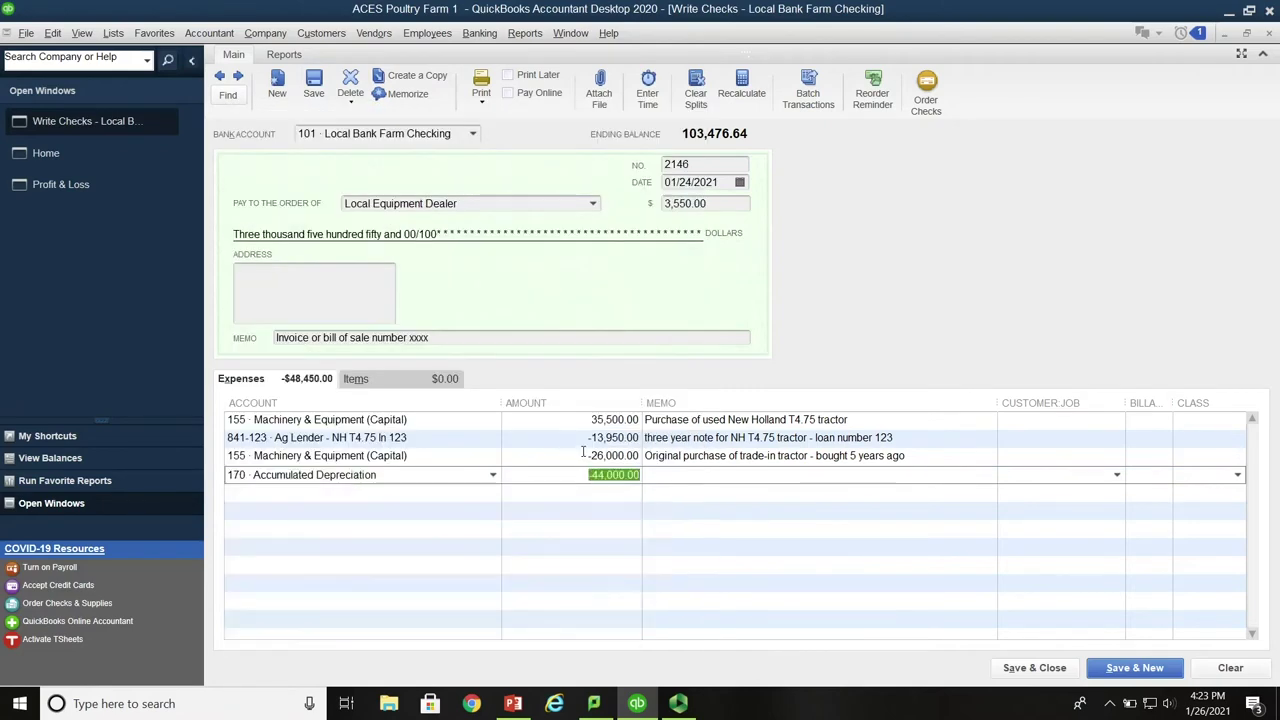
{"action": "type", "text": "22300"}
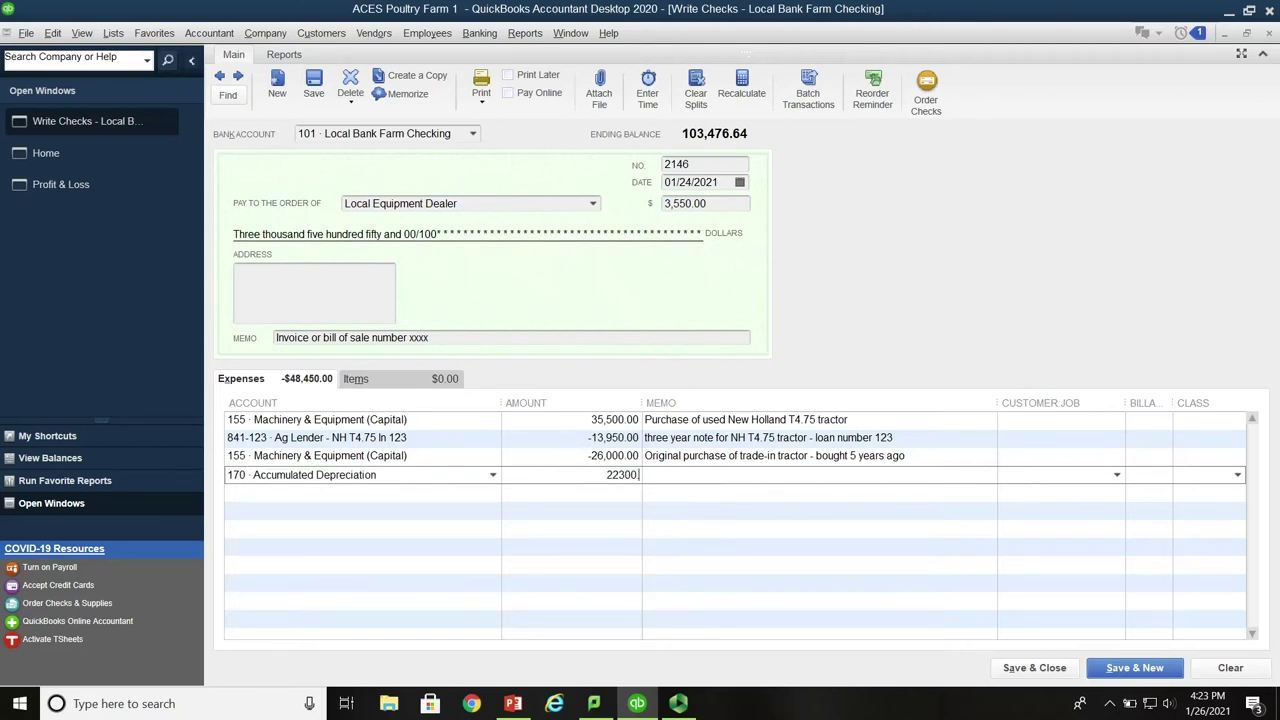
Enter "accum deprecition on trade-in tractor as of 12/31/2020" as the accumulated depreciation line's memo.
{"action": "key", "text": "Tab"}
{"action": "type", "text": "accum deprecition on trade"}
{"action": "type", "text": "-in"}
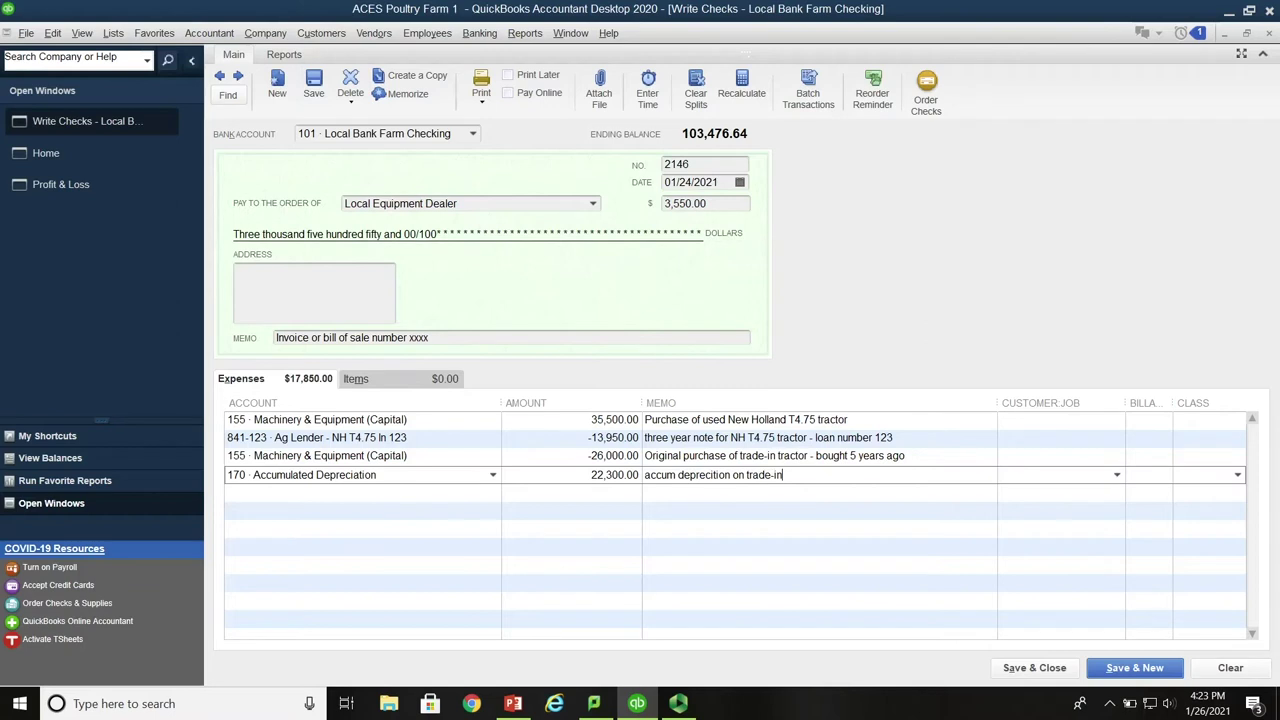
{"action": "type", "text": " tractor as of 12/31/2020"}
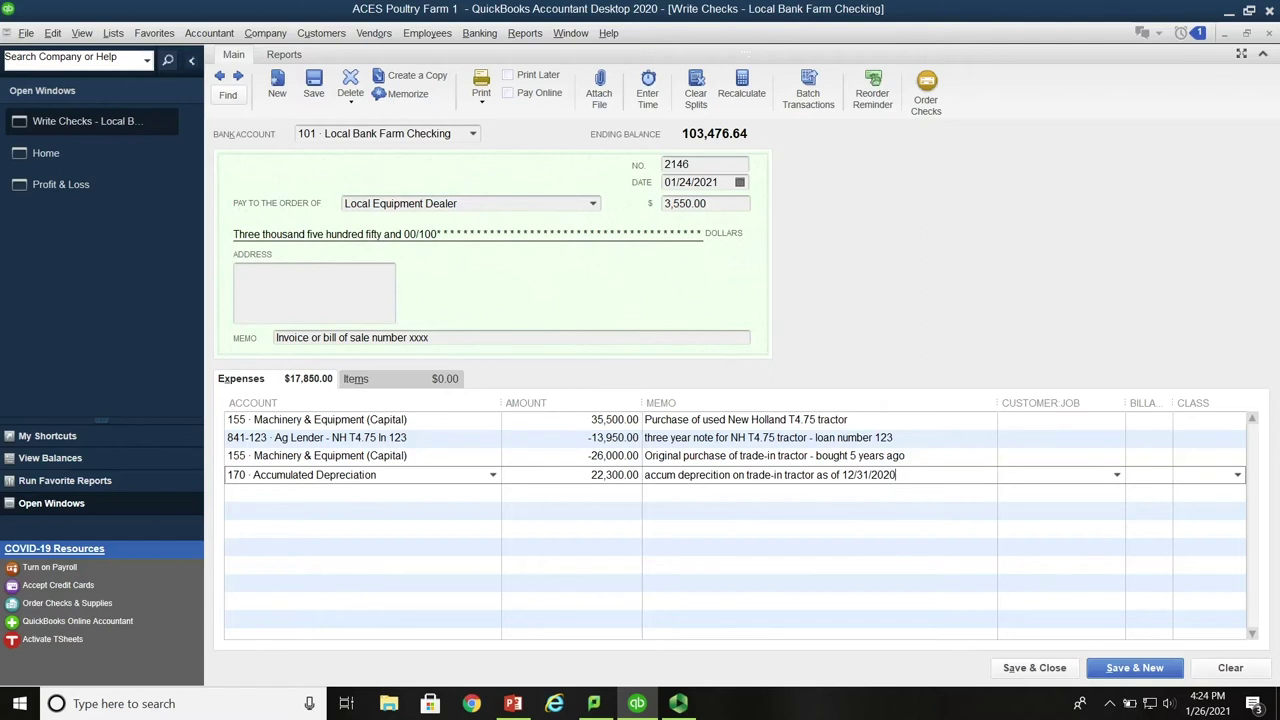
{"action": "key", "text": "Tab"}
{"action": "key", "text": "Tab"}
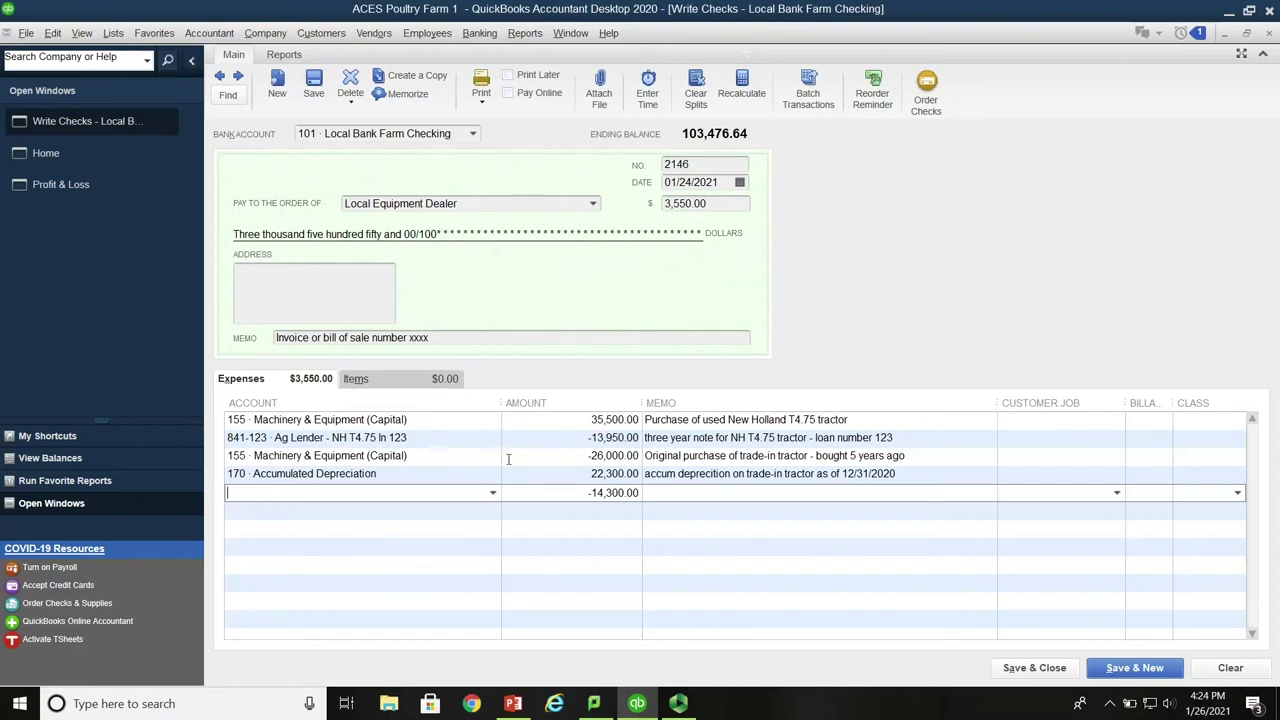
Assign the remaining balance line to 025 Machinery Sales - Capital Asset with the memo "Gain on sale of trade-in tractor".
{"action": "left_click", "coordinate": [492, 493]}
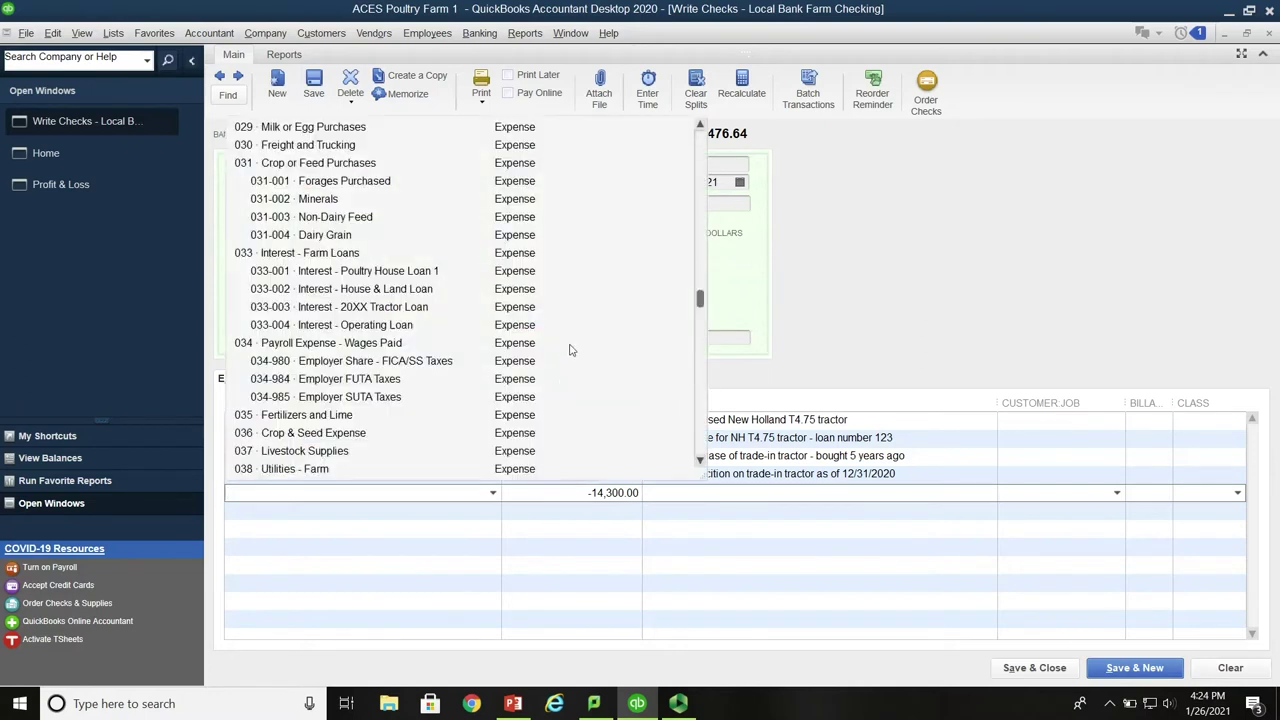
{"action": "left_click_drag", "start_coordinate": [695, 308], "coordinate": [703, 400]}
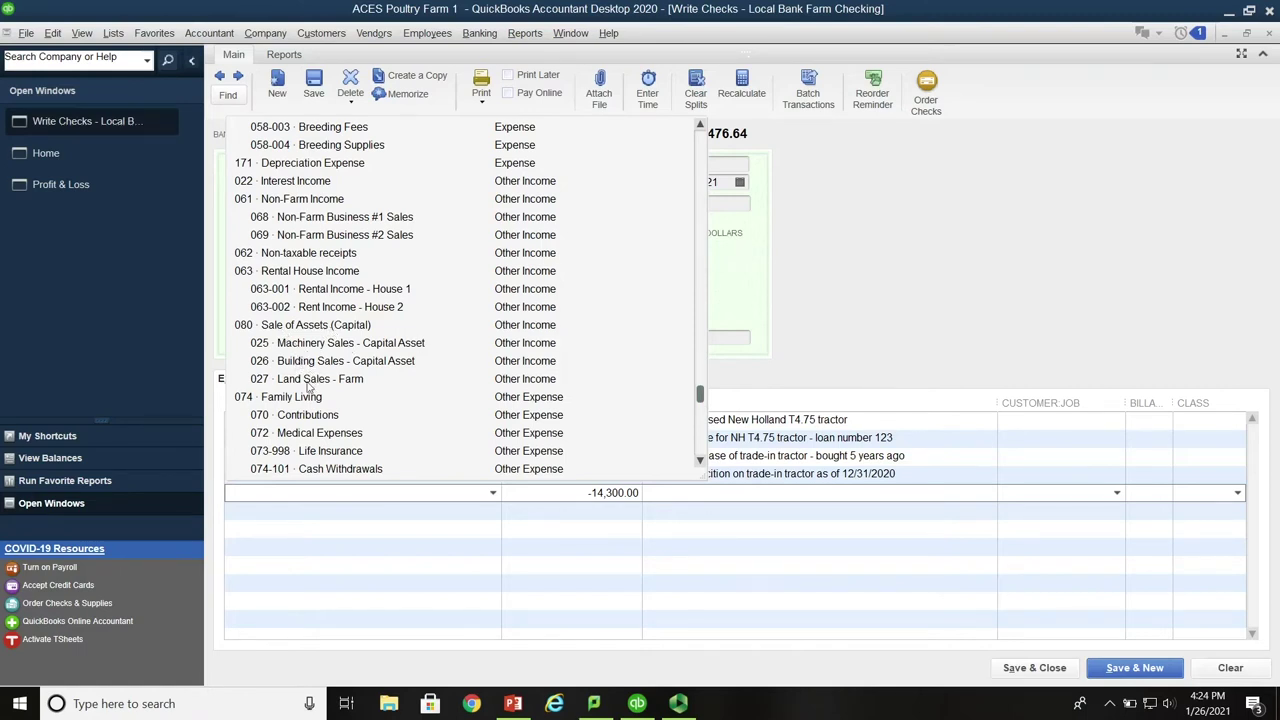
{"action": "left_click", "coordinate": [287, 347]}
{"action": "left_click", "coordinate": [663, 495]}
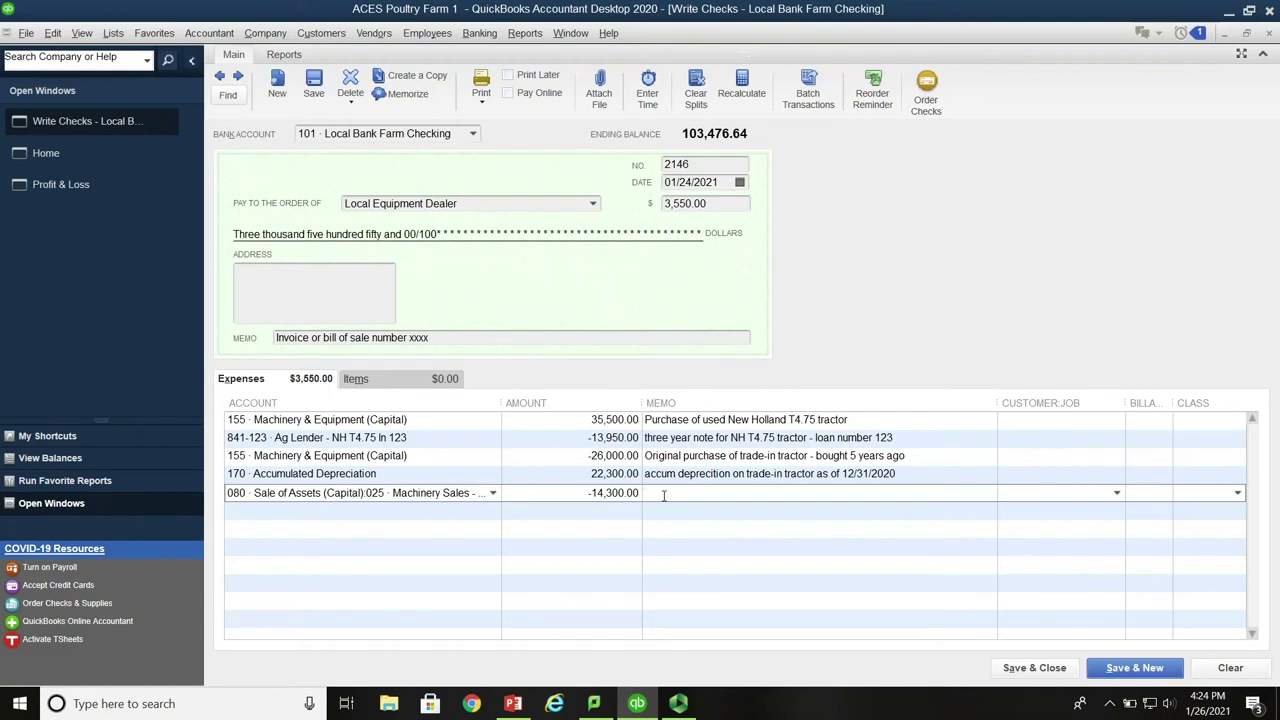
{"action": "type", "text": "Gain on sale of trade-in tractor"}
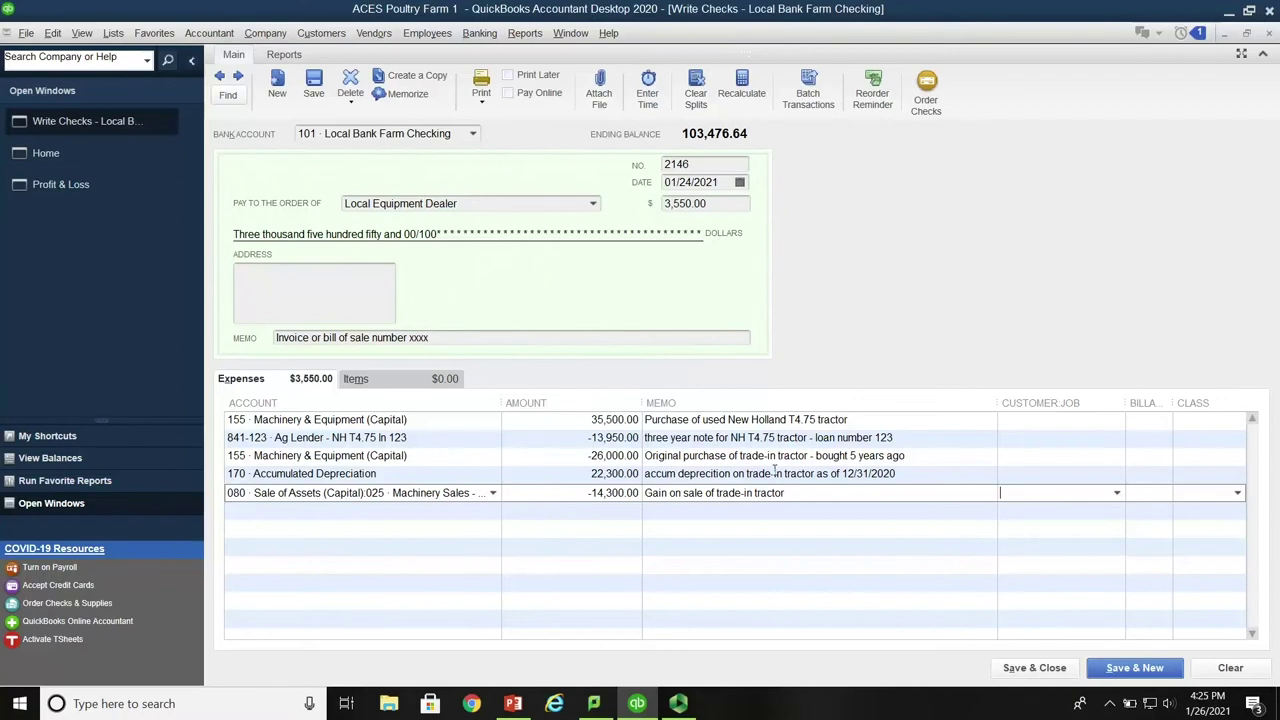
{"action": "key", "text": "Tab"}
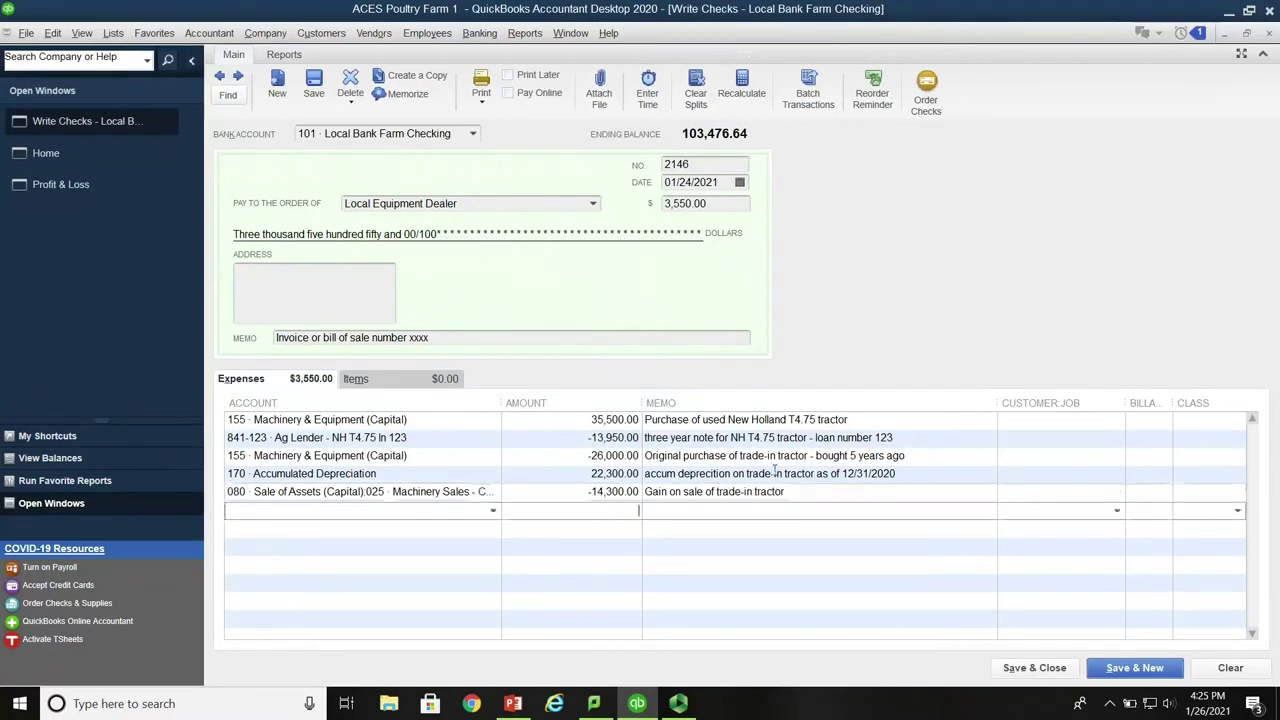
Add an expense line to 999 Ask My Accountant for 3,550.00 with the memo "How do I post this New Holland tractor purchase?".
{"action": "key", "text": "Down"}
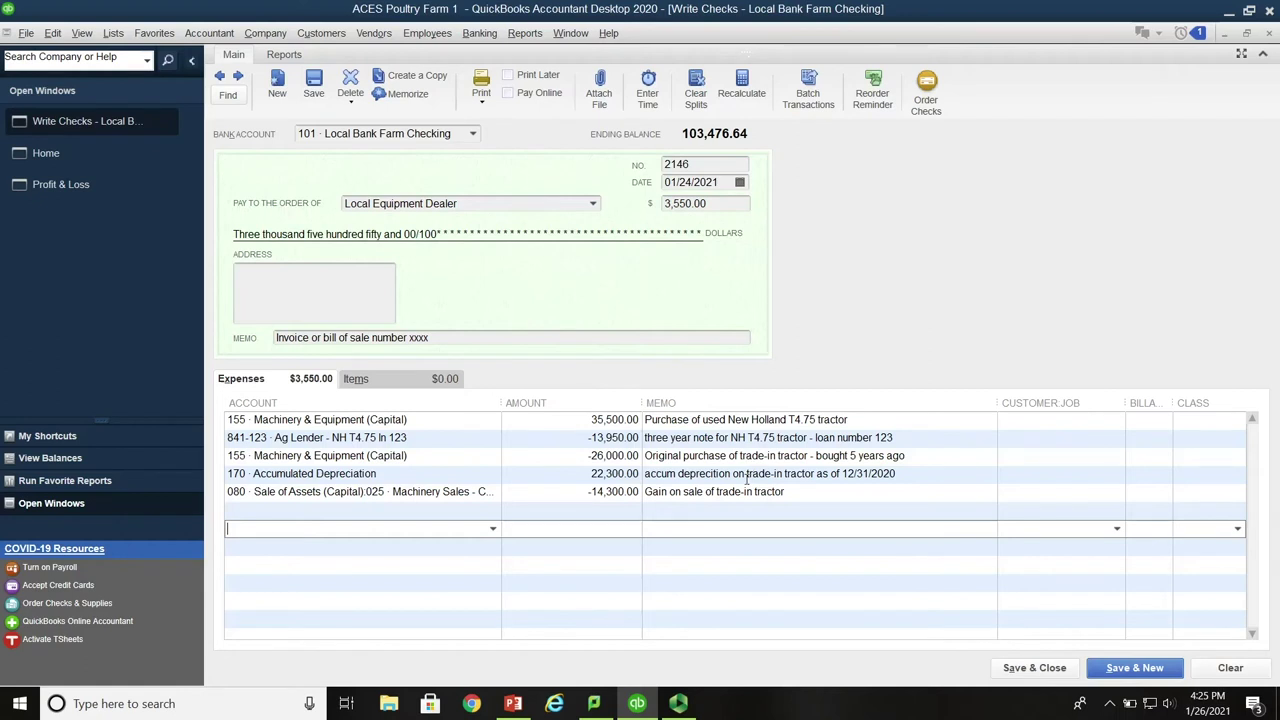
{"action": "left_click", "coordinate": [493, 531]}
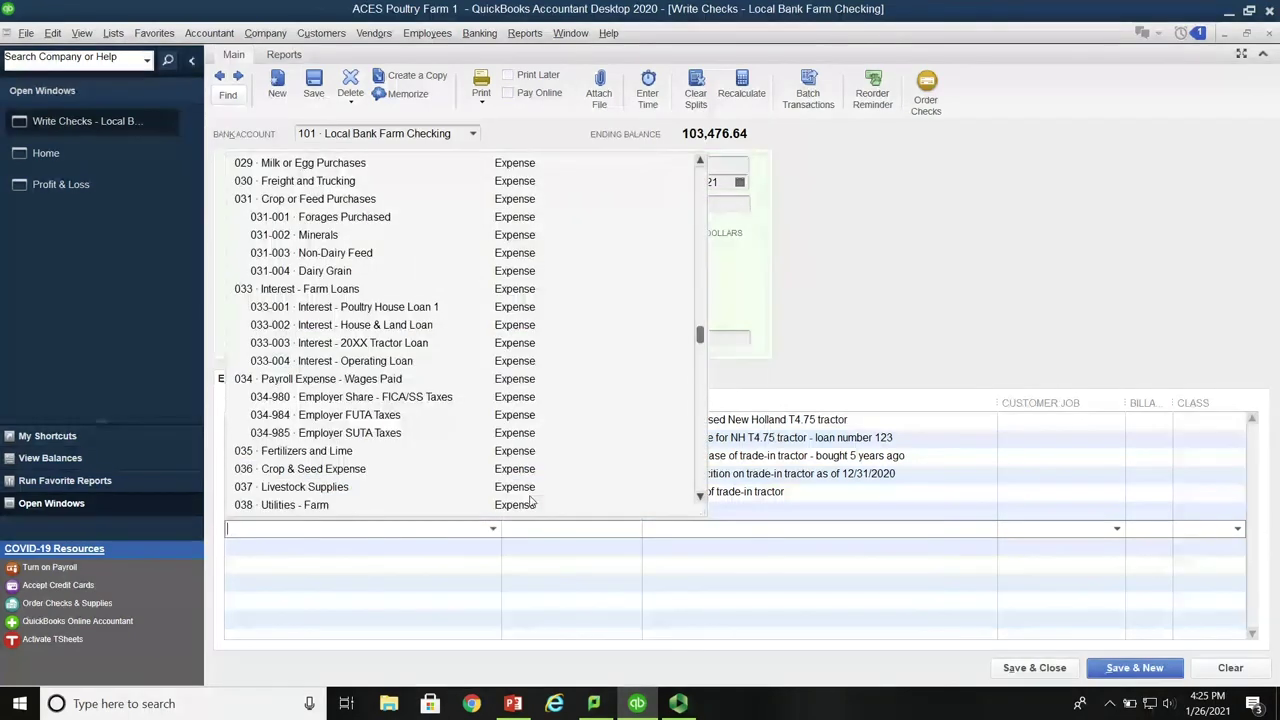
{"action": "left_click_drag", "start_coordinate": [700, 336], "coordinate": [700, 490]}
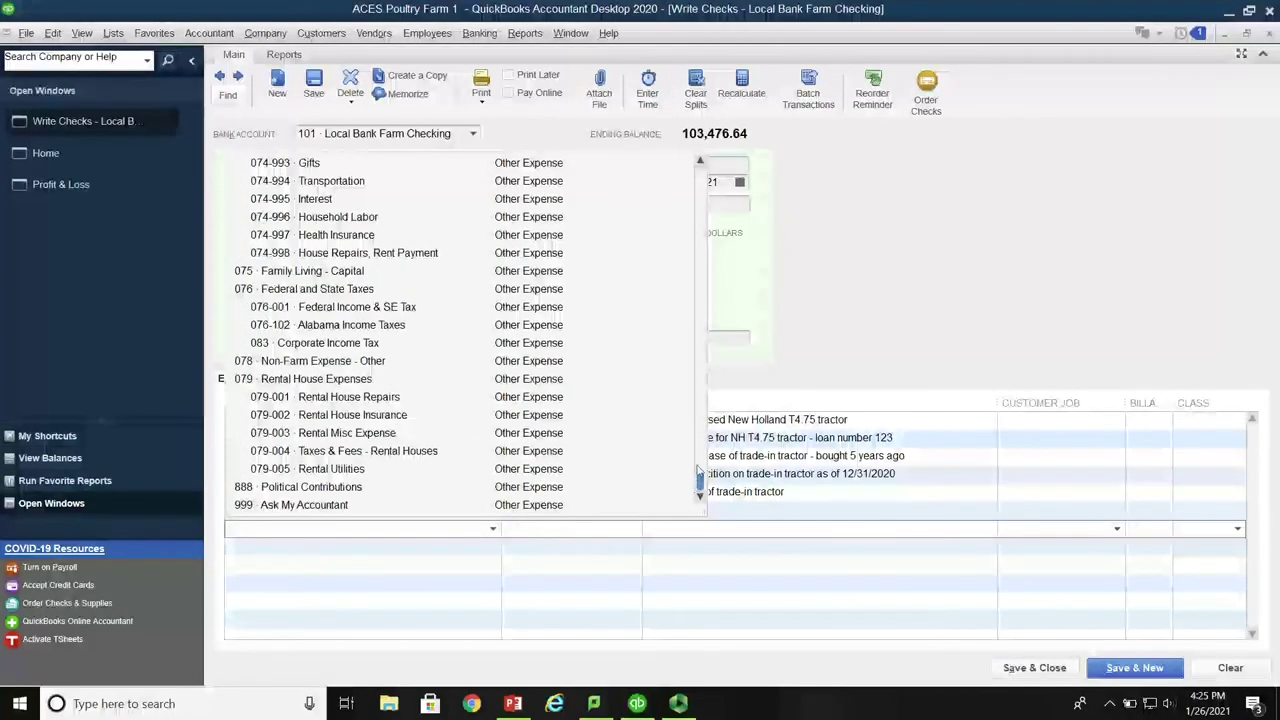
{"action": "left_click", "coordinate": [280, 505]}
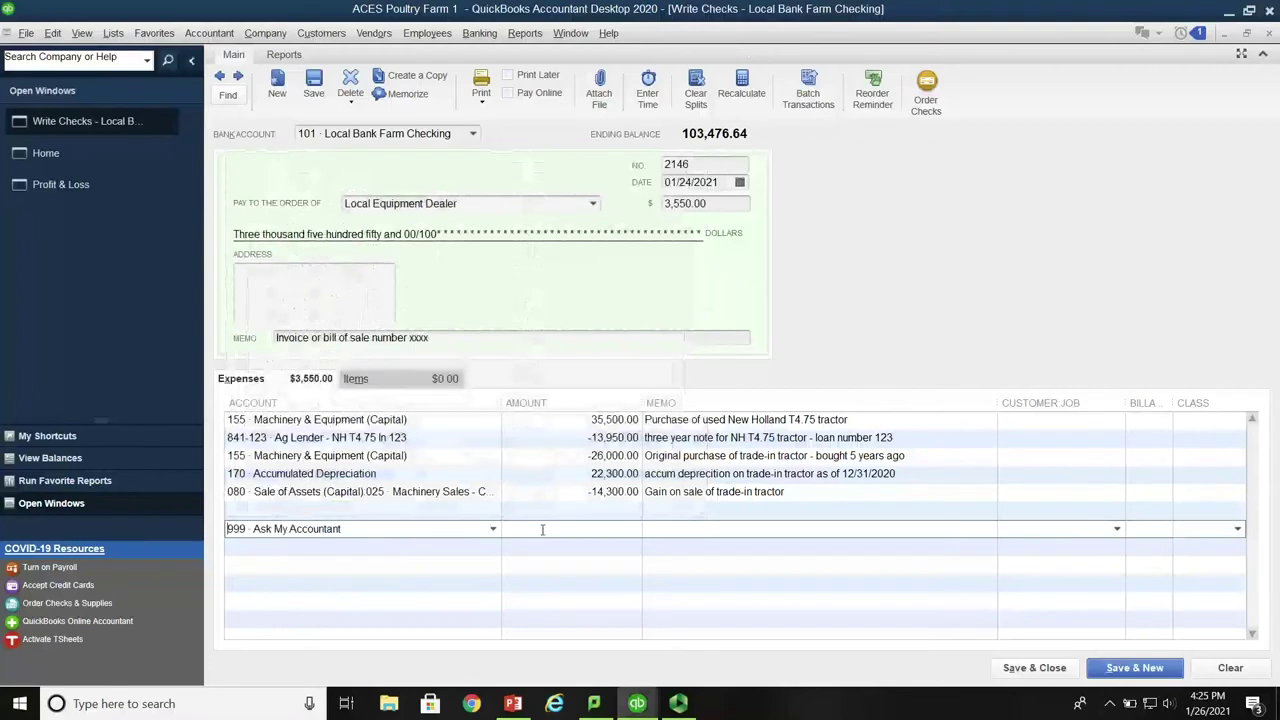
{"action": "type", "text": "3550"}
{"action": "key", "text": "Tab"}
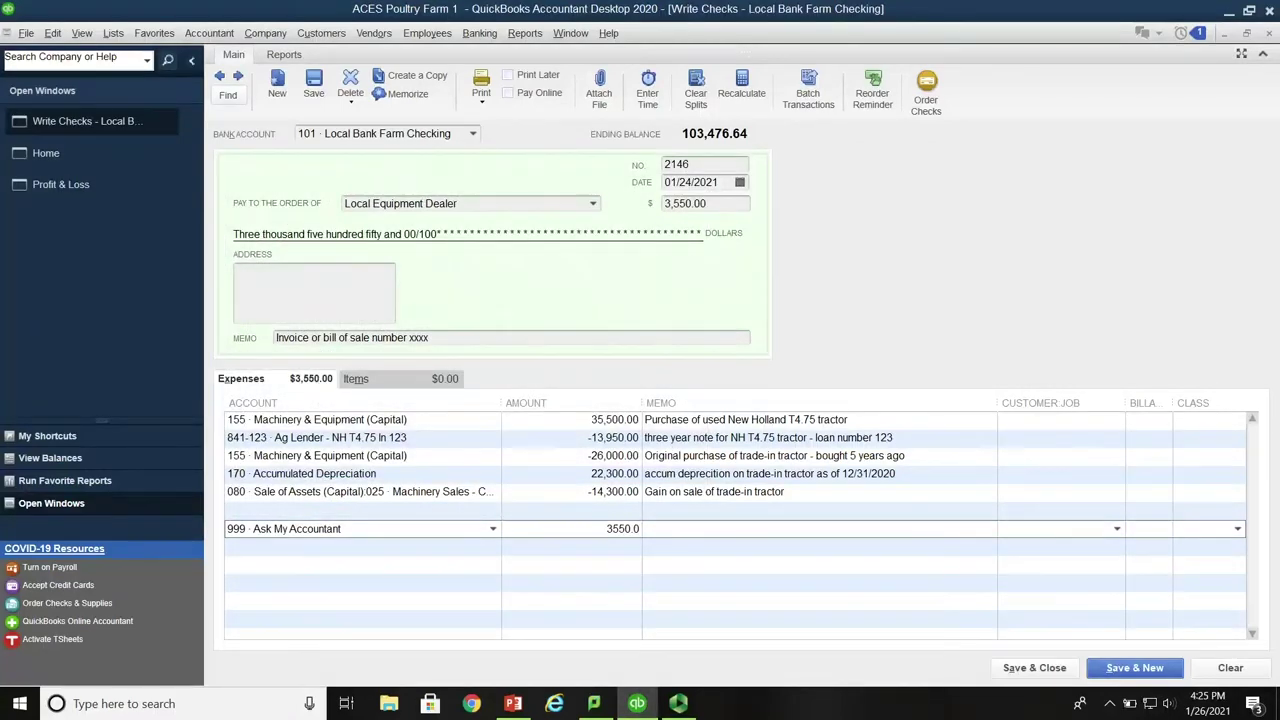
{"action": "type", "text": "How do I post thi"}
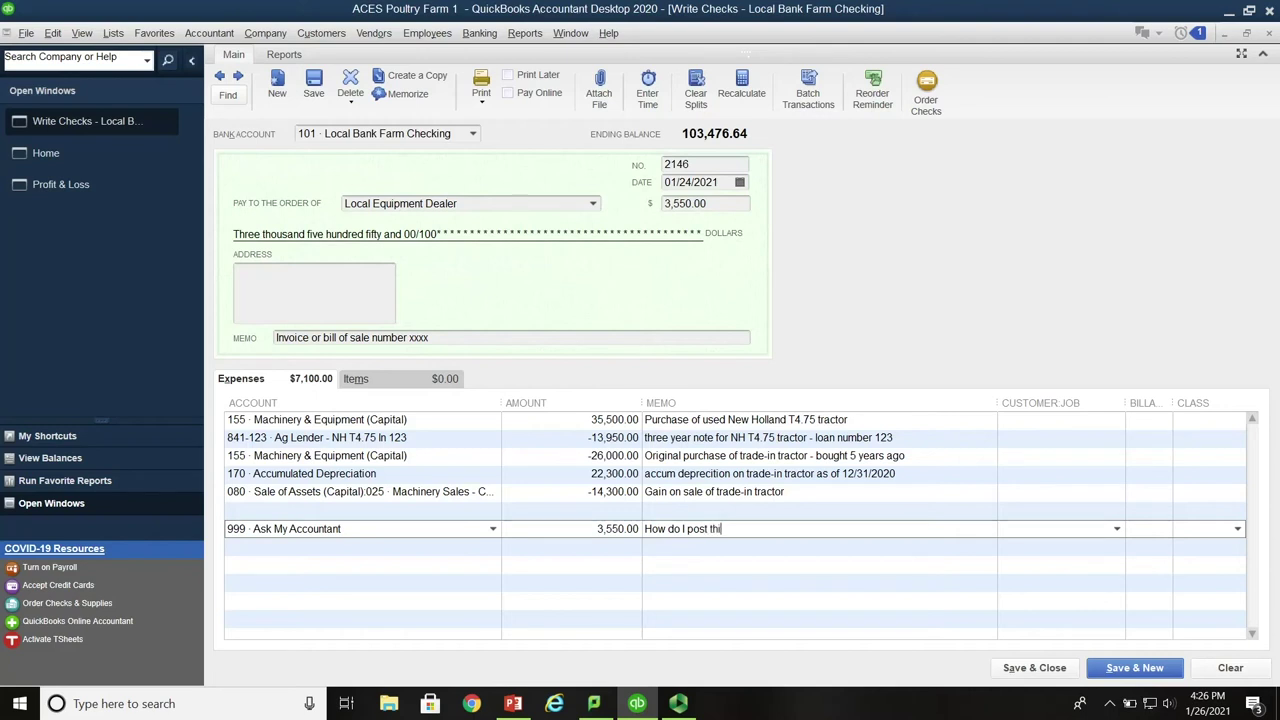
{"action": "type", "text": "s New Holland tractor purchase"}
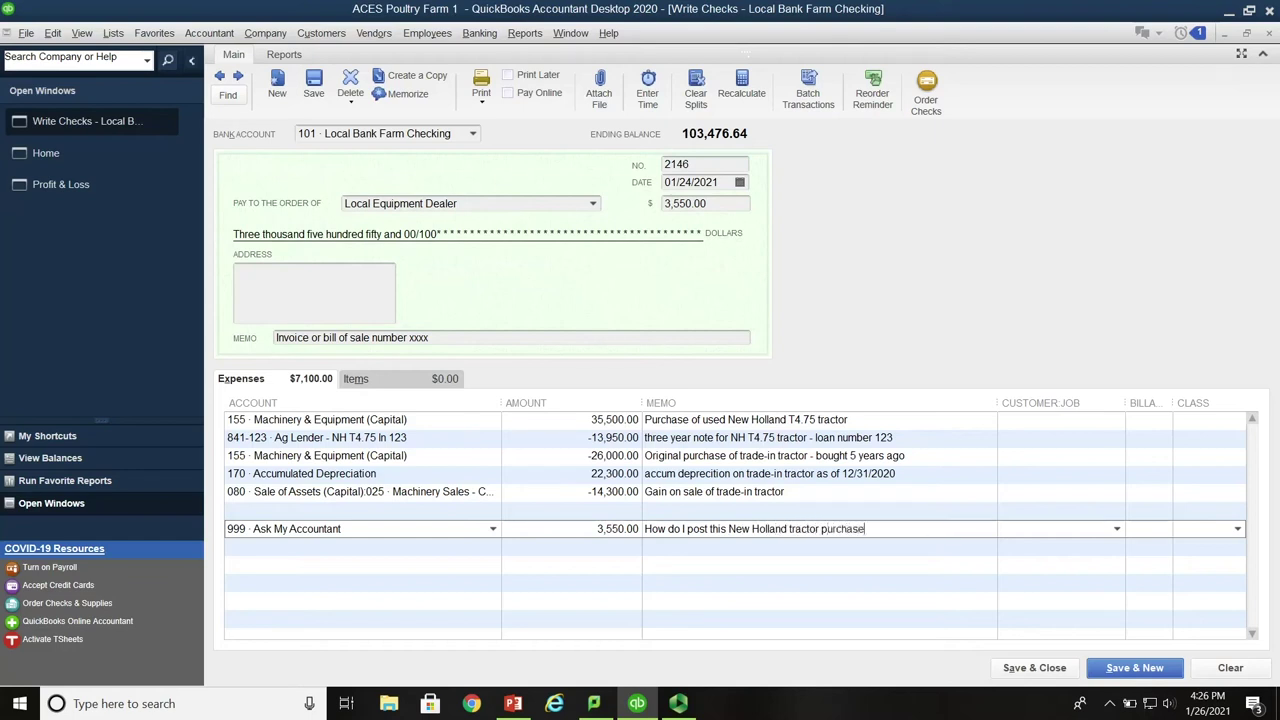
{"action": "type", "text": "?"}
Clear the memo and the amount of the Ask My Accountant line.
{"action": "key", "text": "BackSpace"}
{"action": "key", "text": "BackSpace"}
{"action": "key", "text": "BackSpace"}
{"action": "key", "text": "BackSpace"}
{"action": "key", "text": "BackSpace"}
{"action": "key", "text": "BackSpace"}
{"action": "key", "text": "BackSpace"}
{"action": "key", "text": "BackSpace"}
{"action": "key", "text": "BackSpace"}
{"action": "key", "text": "BackSpace"}
{"action": "key", "text": "BackSpace"}
{"action": "key", "text": "BackSpace"}
{"action": "key", "text": "BackSpace"}
{"action": "key", "text": "BackSpace"}
{"action": "key", "text": "BackSpace"}
{"action": "key", "text": "BackSpace"}
{"action": "key", "text": "BackSpace"}
{"action": "key", "text": "BackSpace"}
{"action": "key", "text": "BackSpace"}
{"action": "key", "text": "BackSpace"}
{"action": "key", "text": "BackSpace"}
{"action": "key", "text": "BackSpace"}
{"action": "key", "text": "BackSpace"}
{"action": "key", "text": "BackSpace"}
{"action": "key", "text": "BackSpace"}
{"action": "key", "text": "BackSpace"}
{"action": "key", "text": "BackSpace"}
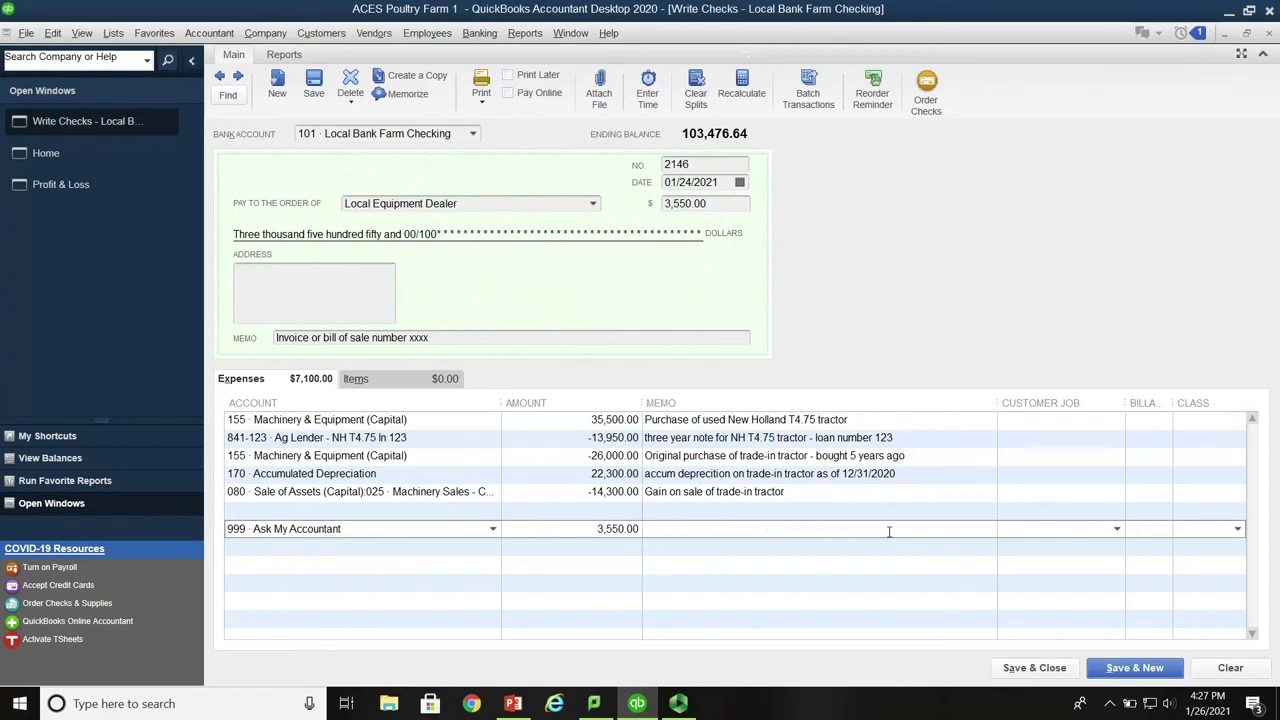
{"action": "left_click", "coordinate": [562, 530]}
{"action": "key", "text": "Delete"}
{"action": "key", "text": "Delete"}
{"action": "key", "text": "Delete"}
{"action": "key", "text": "Delete"}
{"action": "key", "text": "Delete"}
{"action": "key", "text": "Delete"}
{"action": "key", "text": "Delete"}
{"action": "key", "text": "Delete"}
{"action": "key", "text": "Tab"}
Save the tractor purchase check, keeping its duplicate check number, and close the blank check that follows.
{"action": "left_click", "coordinate": [1136, 668]}
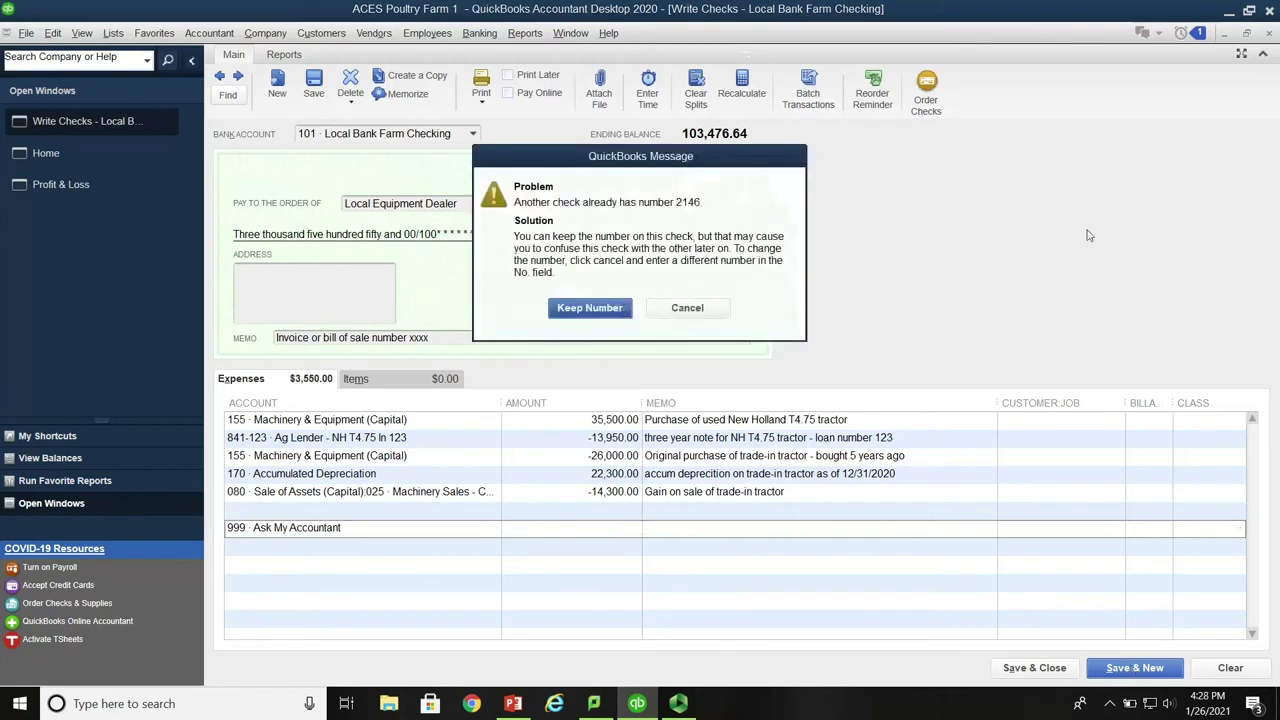
{"action": "left_click", "coordinate": [586, 308]}
{"action": "left_click", "coordinate": [583, 244]}
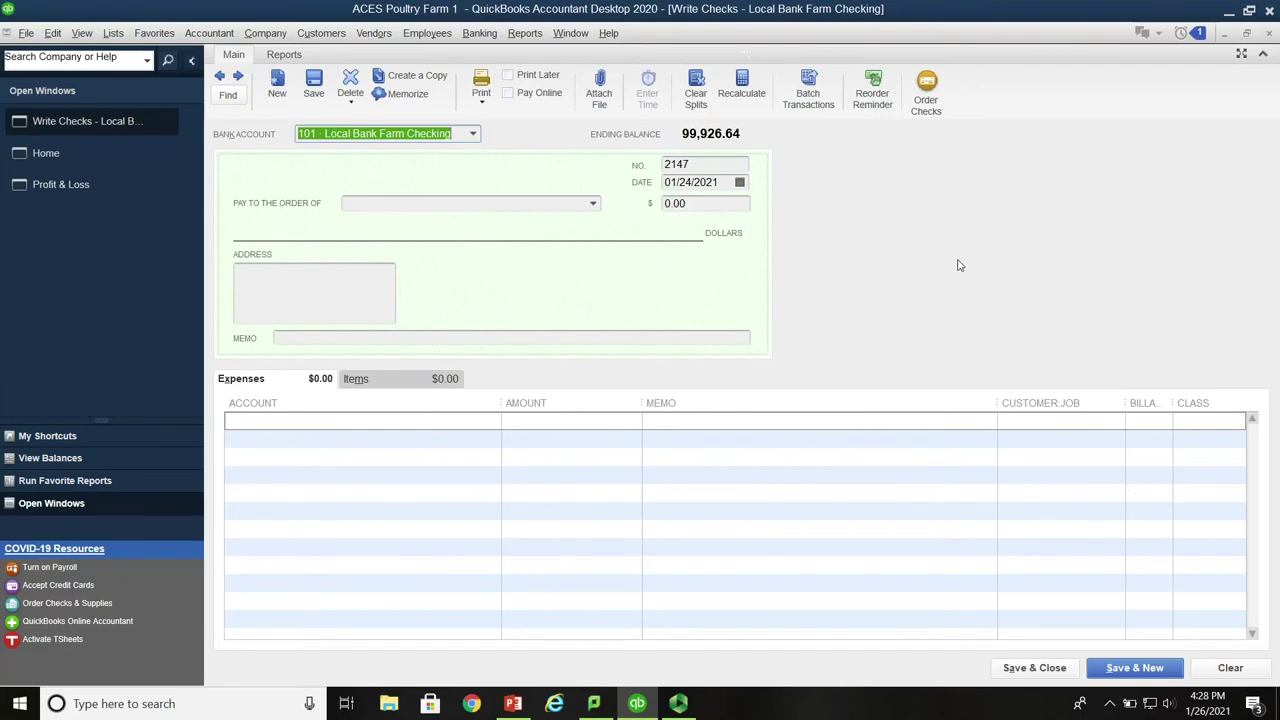
{"action": "key", "text": "Escape"}
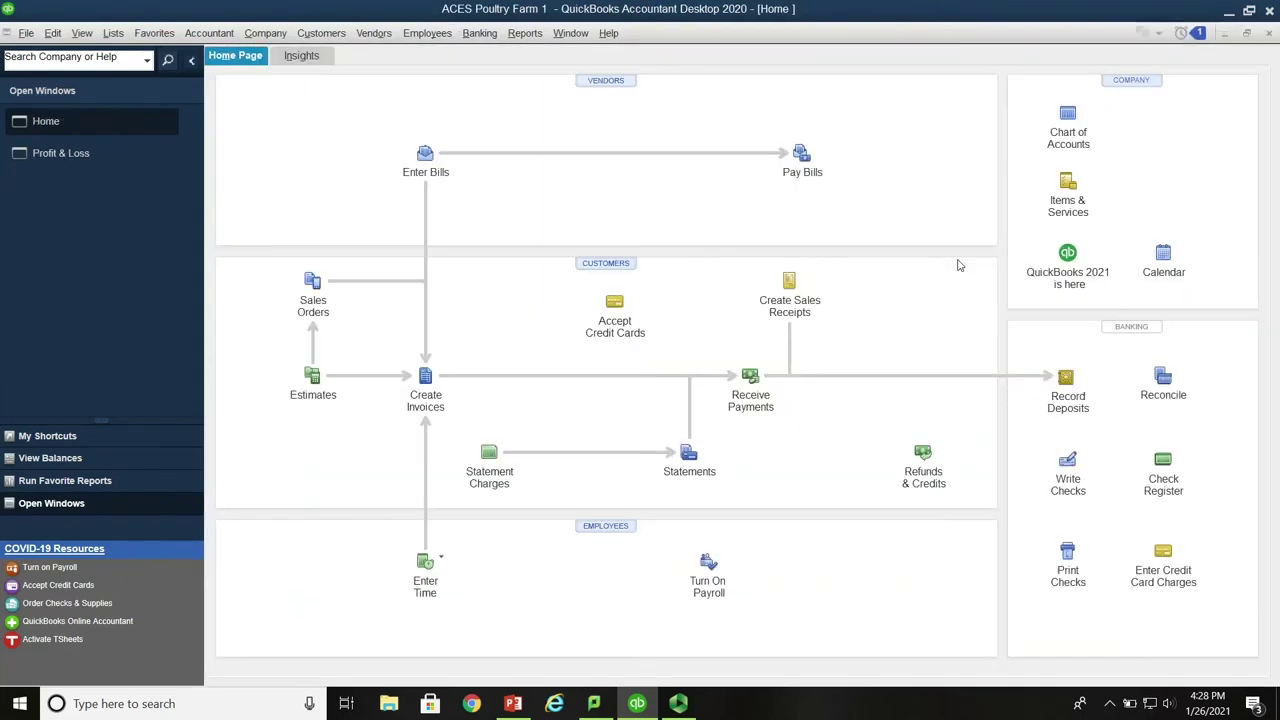
Switch to PowerPoint and present the slide with the accounting entry for the NH T4.75 purchase with loan and trade-in.
{"action": "left_click", "coordinate": [513, 703]}
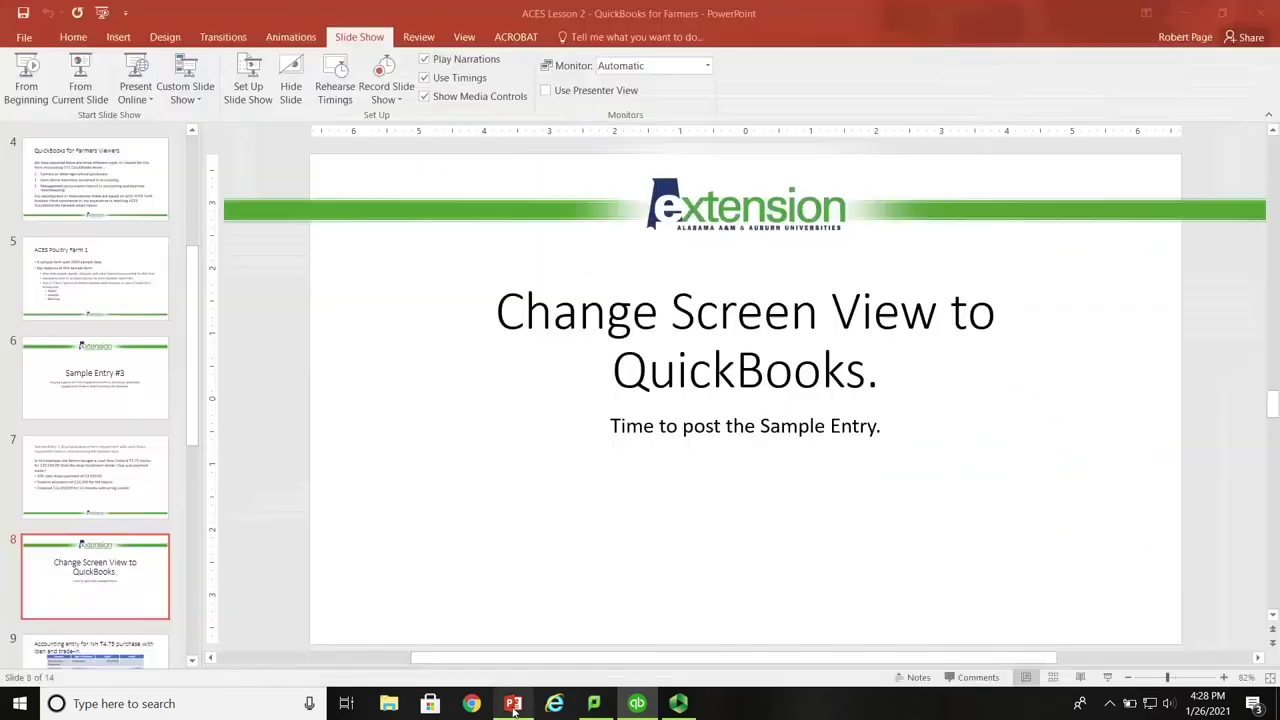
{"action": "key", "text": "shift+F5"}
{"action": "left_click", "coordinate": [378, 502]}
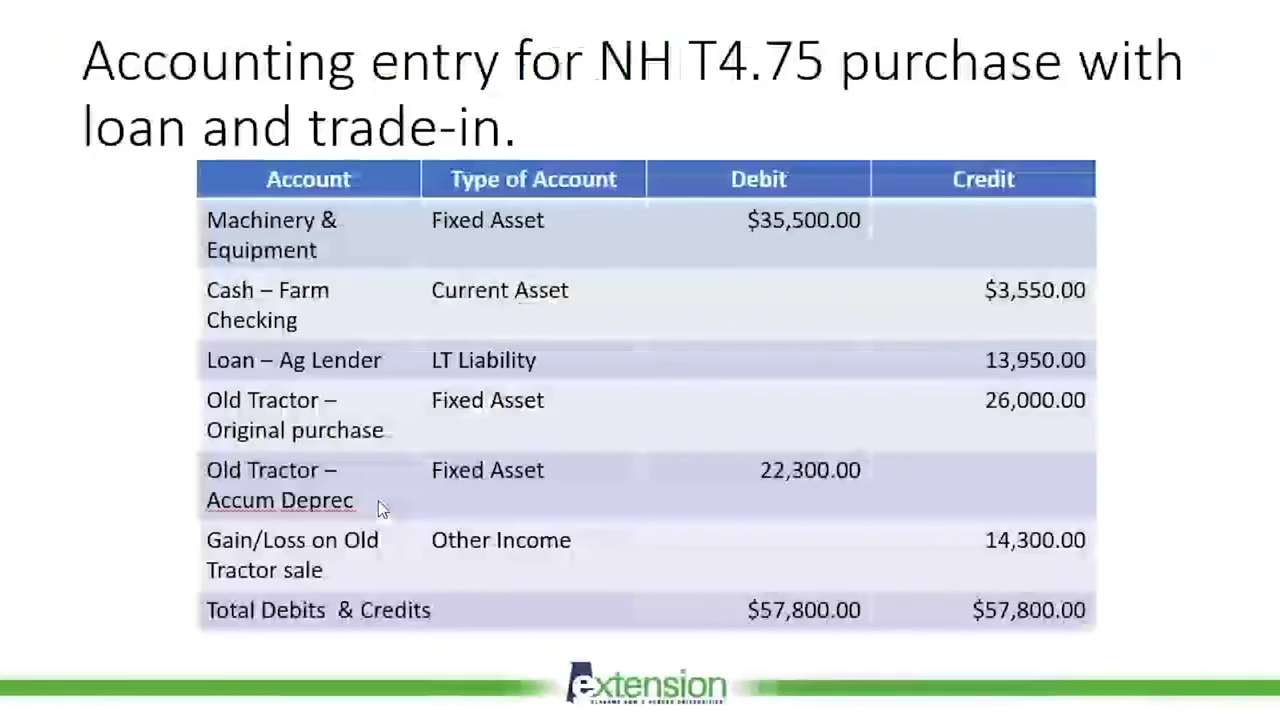